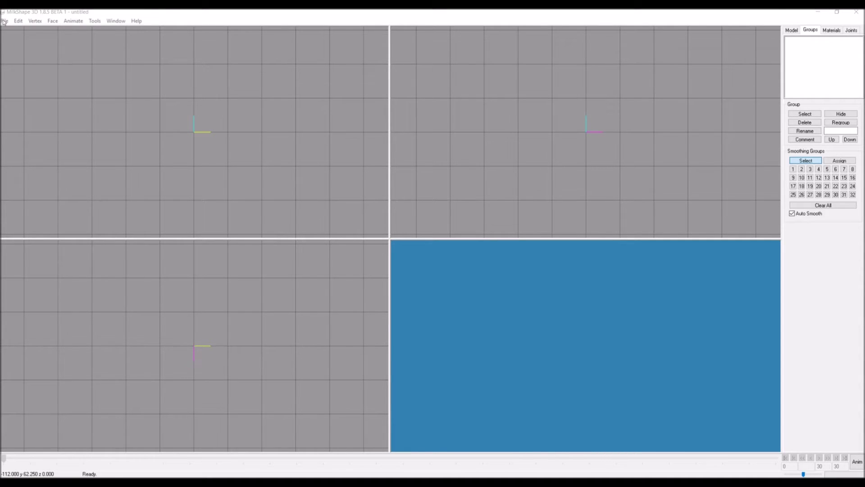
# - Import the shirt Wavefront OBJ model from the Tutorial folder
pyautogui.click(4, 21)
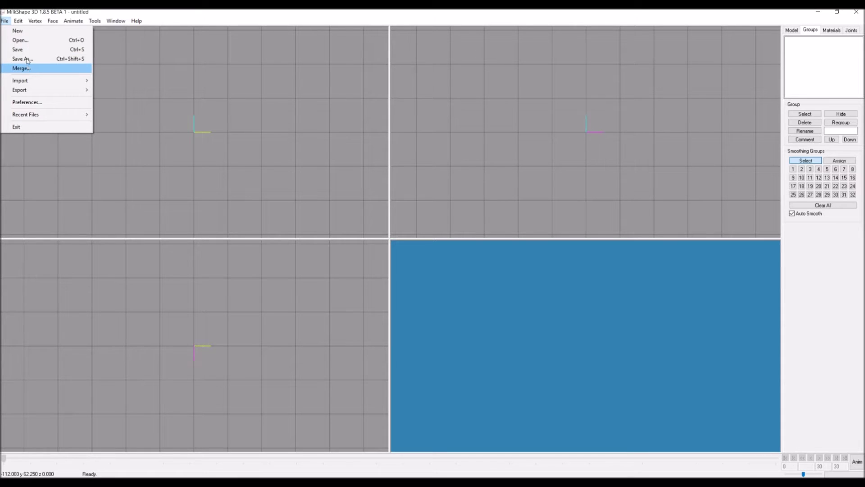
pyautogui.moveTo(27, 81)
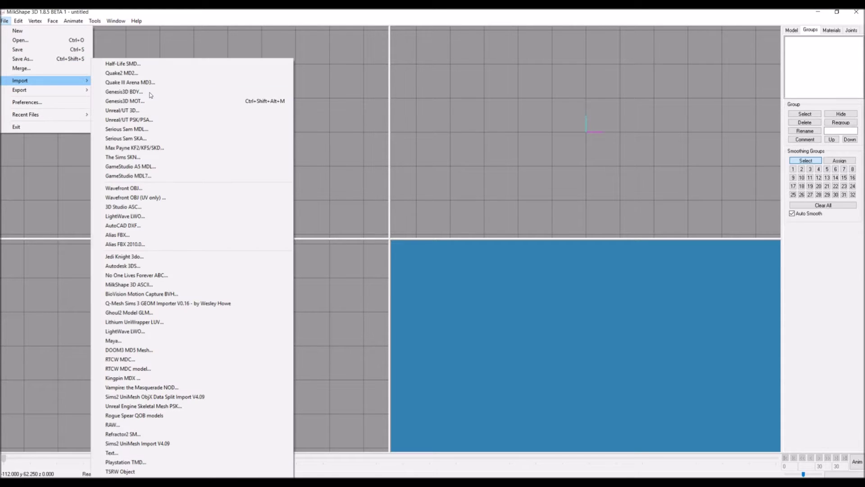
pyautogui.click(148, 187)
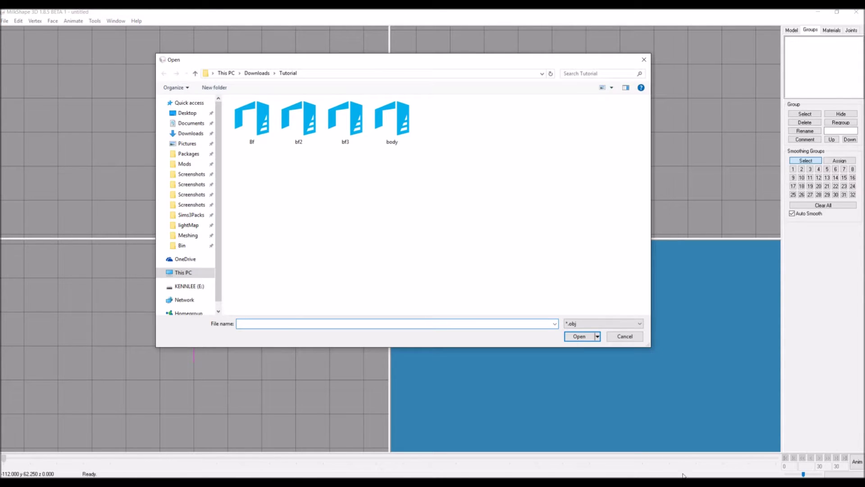
pyautogui.click(337, 53)
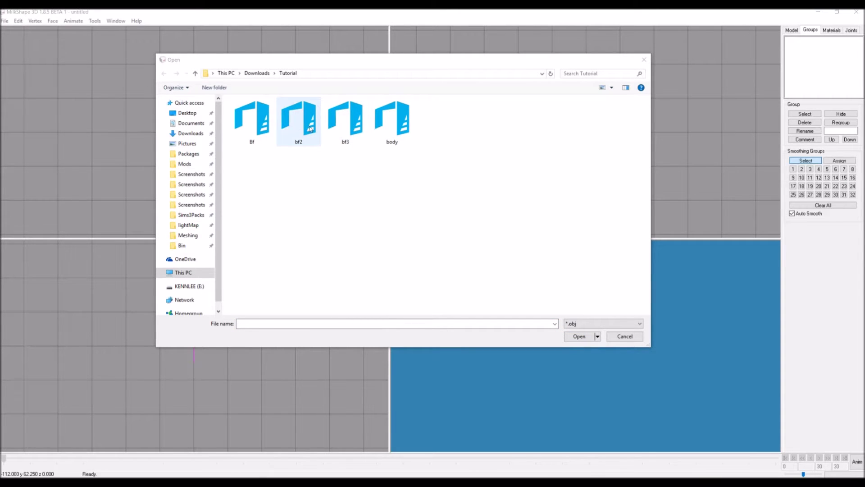
pyautogui.doubleClick(345, 120)
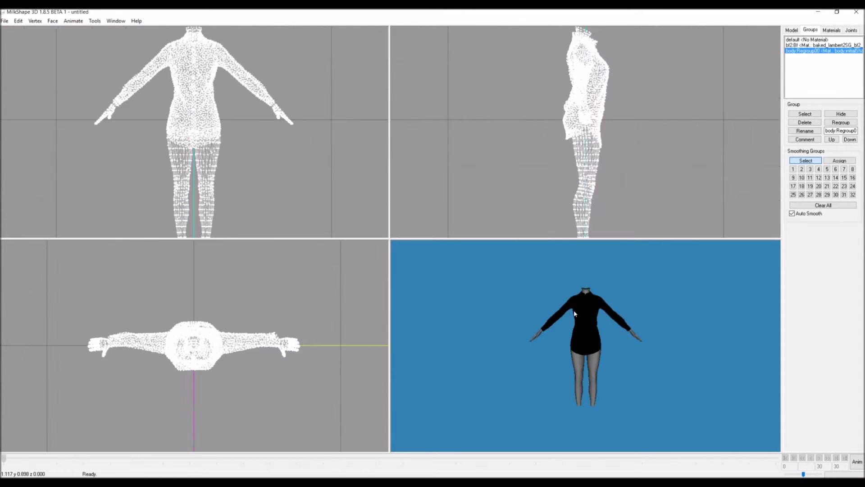
# - Delete both materials from the model and remove the body legs group
pyautogui.scroll(3, 575, 314)
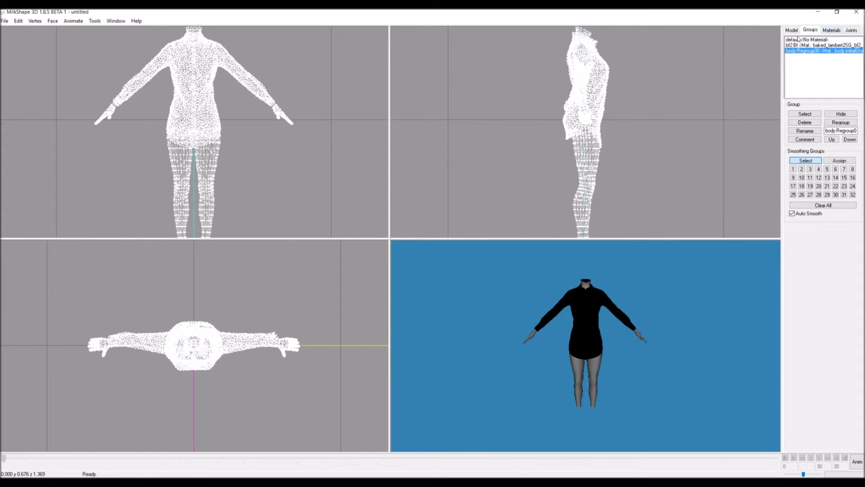
pyautogui.click(831, 30)
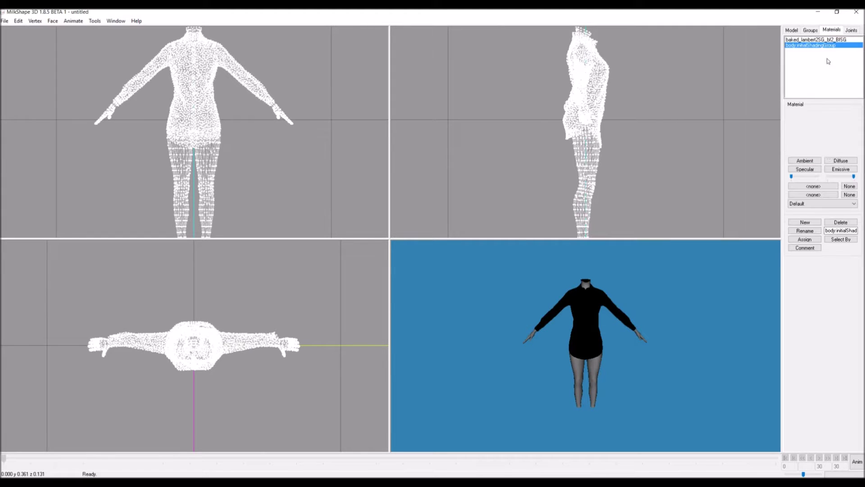
pyautogui.click(849, 223)
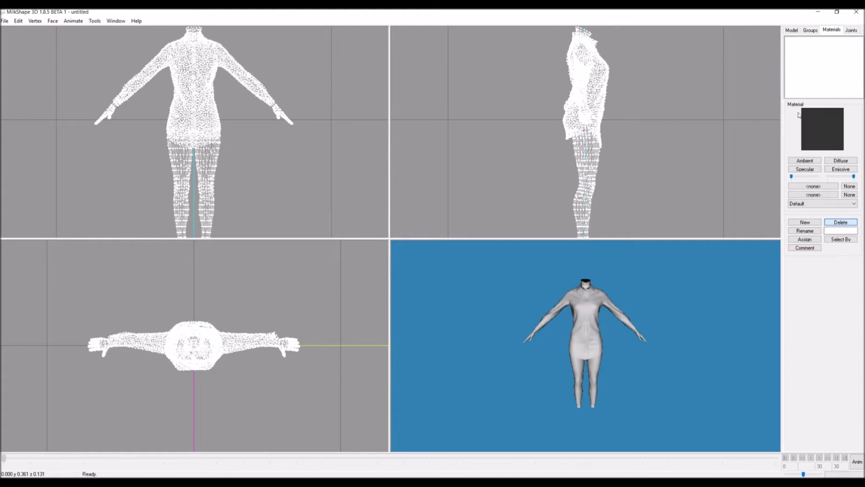
pyautogui.click(810, 30)
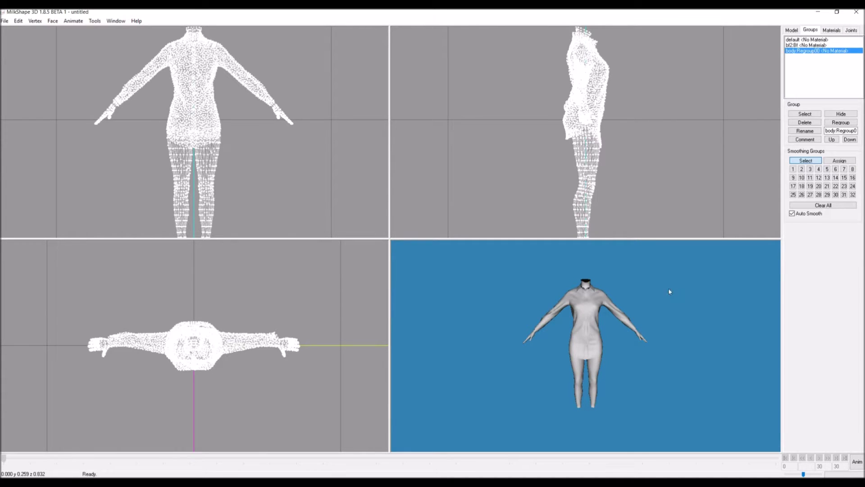
pyautogui.click(805, 123)
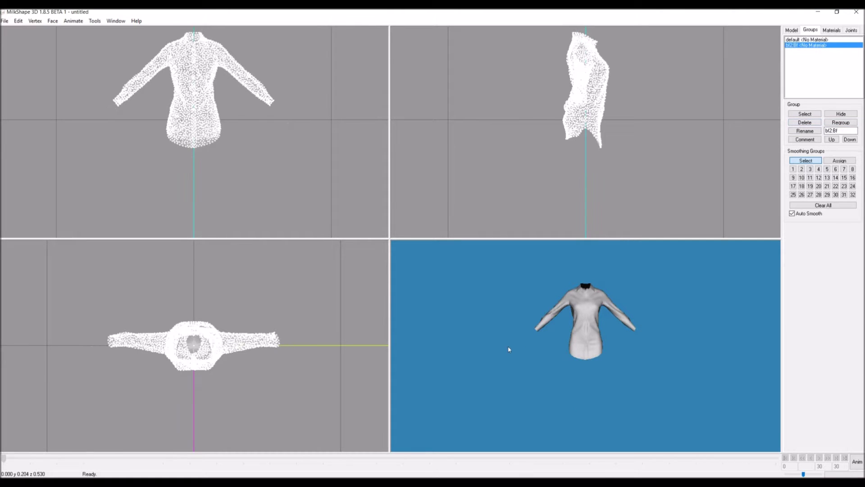
# - Reduce the shirt to about 4888 faces with DirectX Mesh Tools and apply the result
pyautogui.click(94, 21)
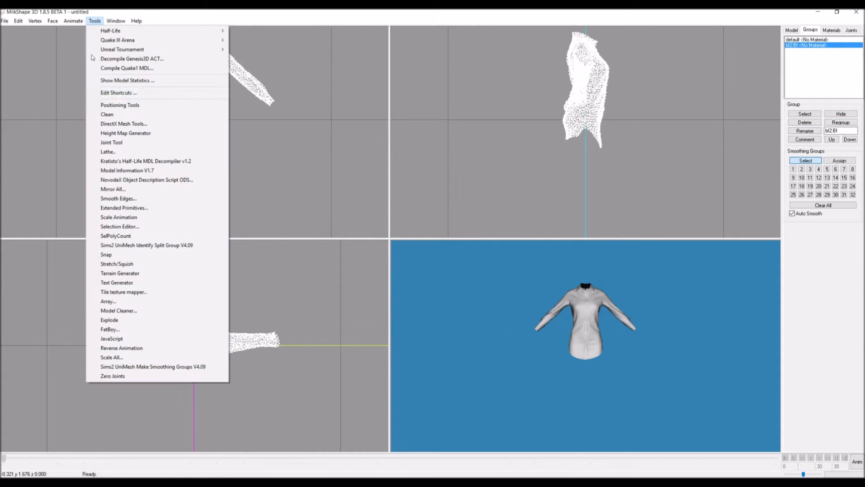
pyautogui.click(129, 123)
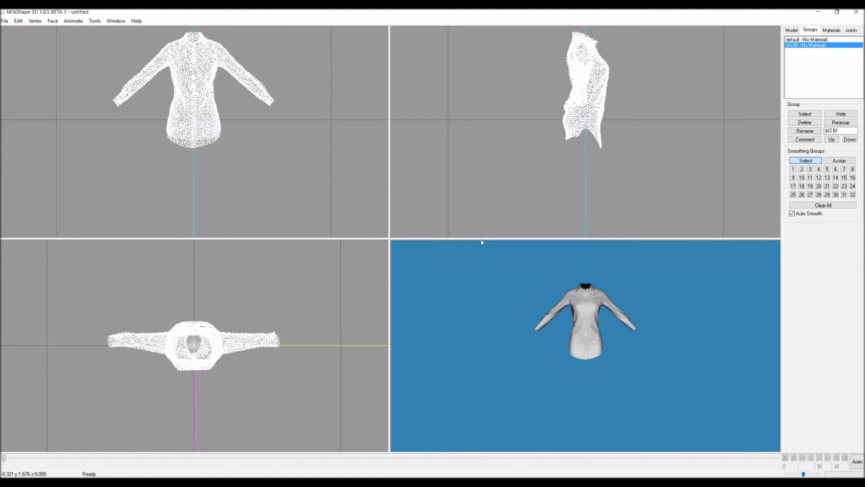
pyautogui.click(484, 197)
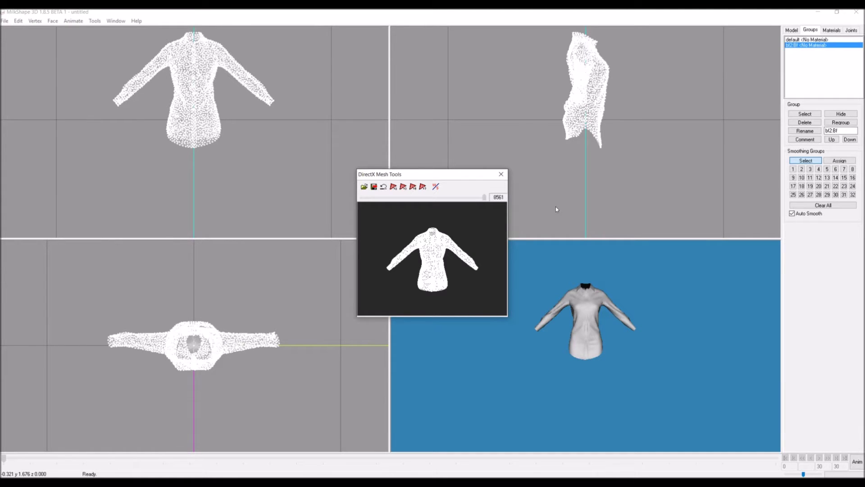
pyautogui.press('pageup')
pyautogui.press('pageup')
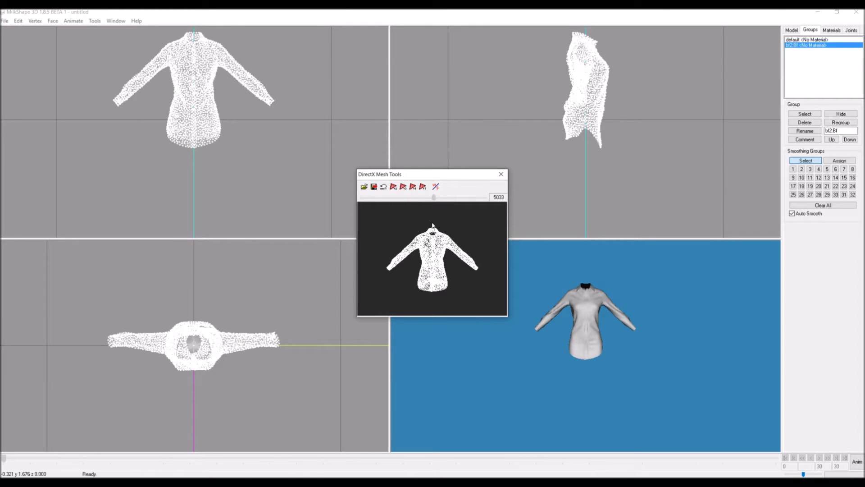
pyautogui.moveTo(433, 225); pyautogui.dragTo(431, 225)
pyautogui.click(374, 186)
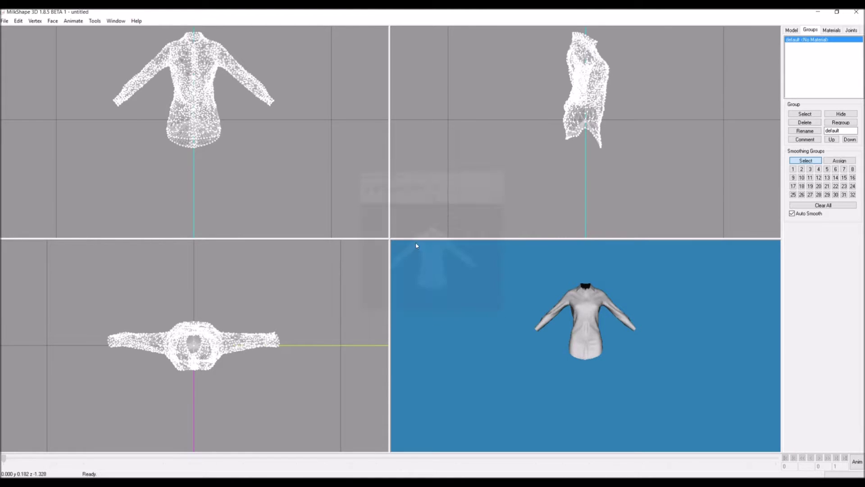
# - Import the body Wavefront OBJ model alongside the reduced shirt
pyautogui.moveTo(483, 282)
pyautogui.mouseDown()
pyautogui.moveTo(604, 299)
pyautogui.moveTo(655, 296)
pyautogui.moveTo(497, 279)
pyautogui.moveTo(480, 280)
pyautogui.moveTo(653, 299)
pyautogui.moveTo(451, 286)
pyautogui.moveTo(475, 286)
pyautogui.mouseUp()
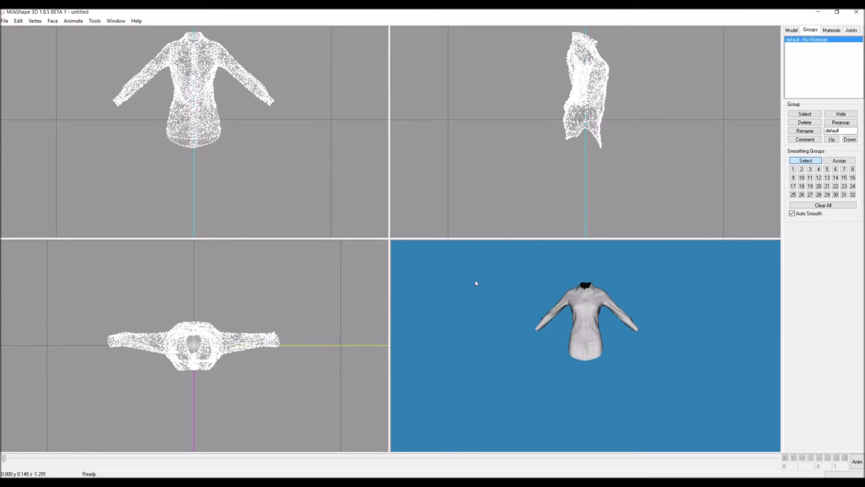
pyautogui.click(5, 21)
pyautogui.moveTo(35, 82)
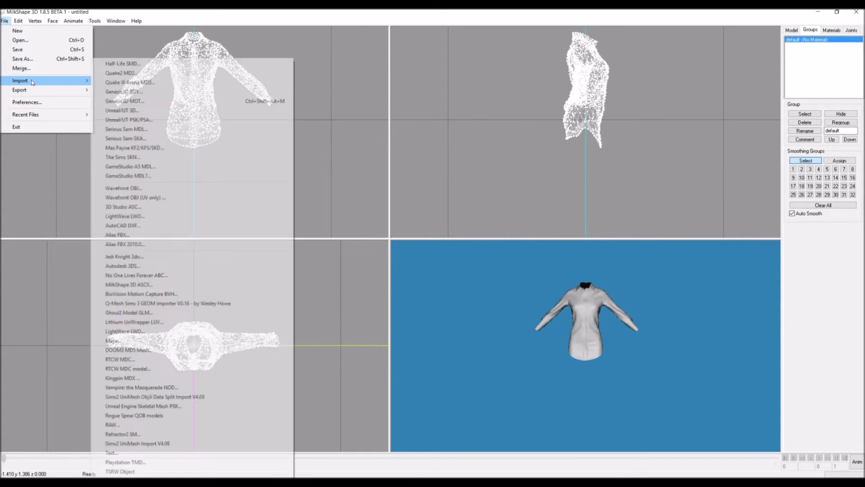
pyautogui.click(132, 187)
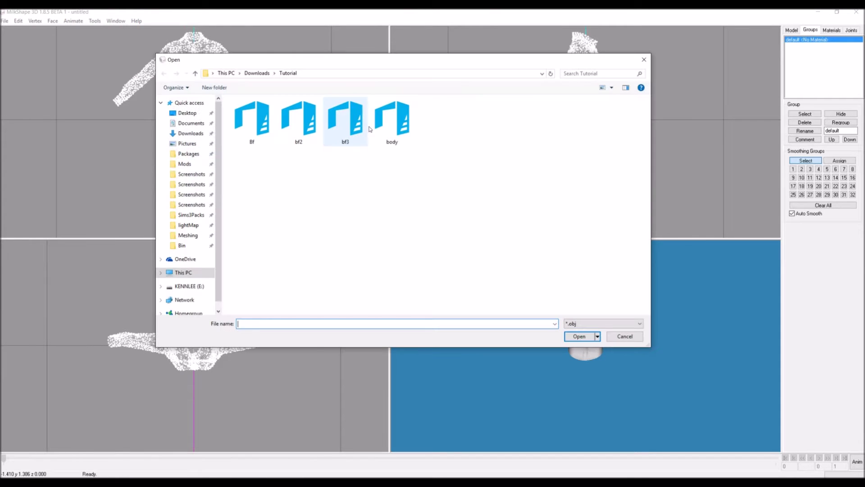
pyautogui.doubleClick(393, 120)
# - Delete the body model's materials and orbit the view to inspect the model
pyautogui.click(831, 30)
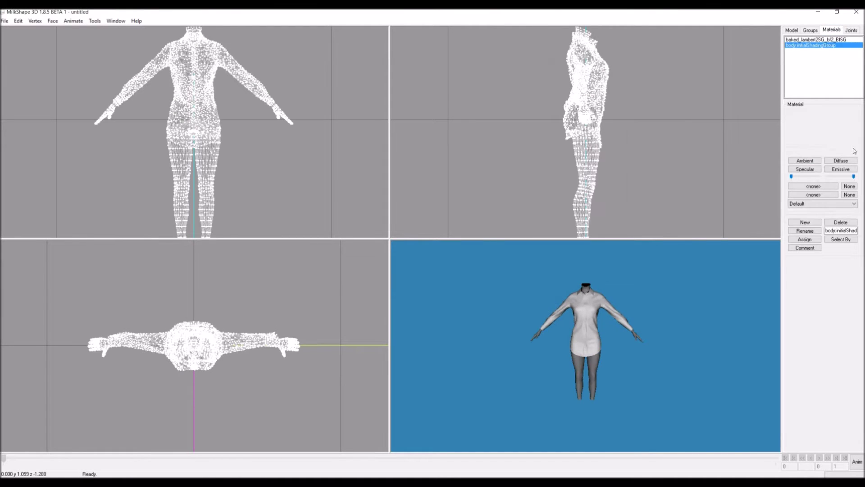
pyautogui.doubleClick(840, 222)
pyautogui.click(811, 29)
pyautogui.moveTo(537, 324); pyautogui.dragTo(629, 327)
pyautogui.scroll(5, 629, 327)
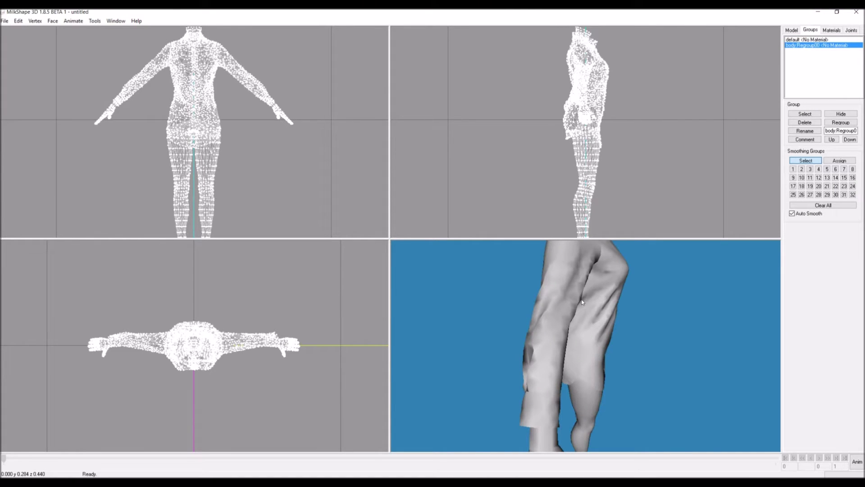
pyautogui.moveTo(579, 297); pyautogui.dragTo(605, 299)
pyautogui.scroll(-2, 633, 309)
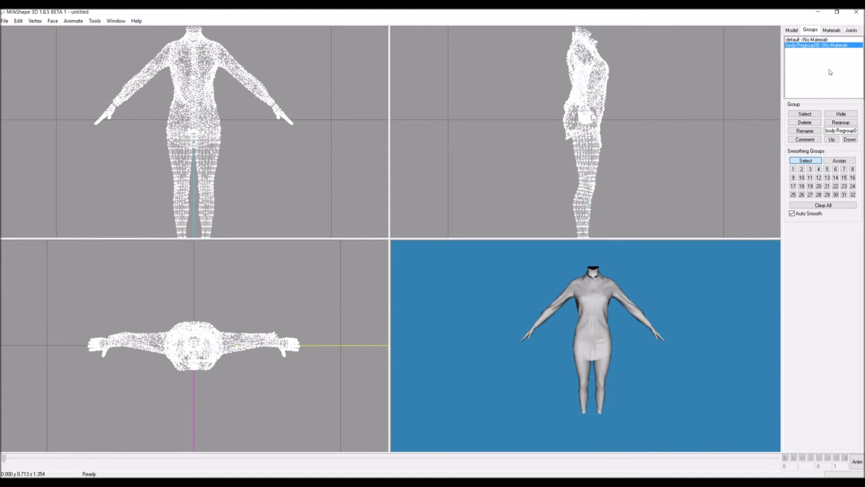
# - Regroup all faces into a single group named group_base
pyautogui.hotkey('ctrl', 'a')
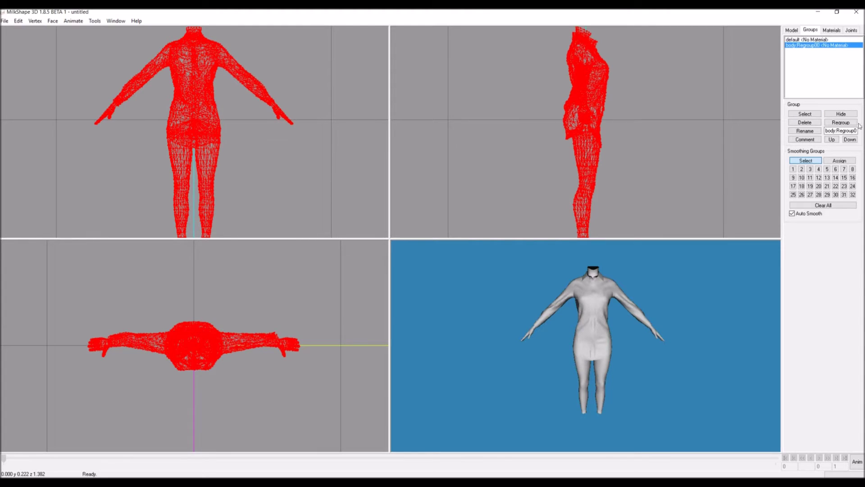
pyautogui.click(850, 123)
pyautogui.doubleClick(849, 130)
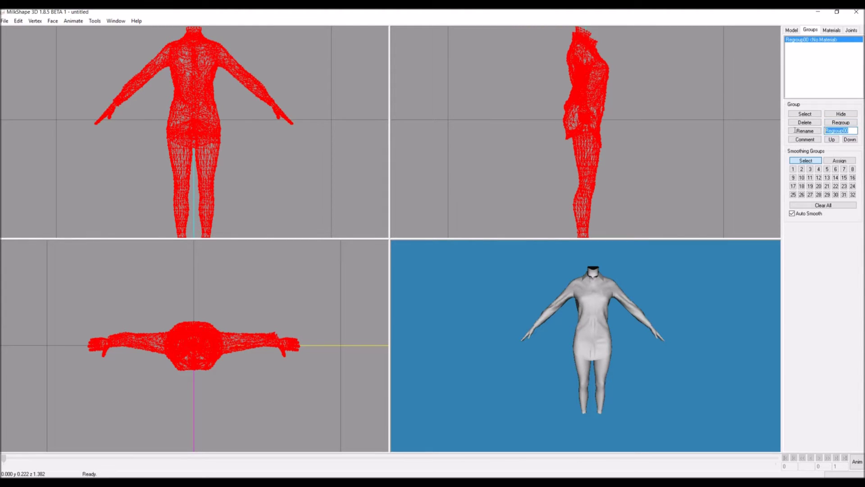
pyautogui.write('gro')
pyautogui.click(805, 131)
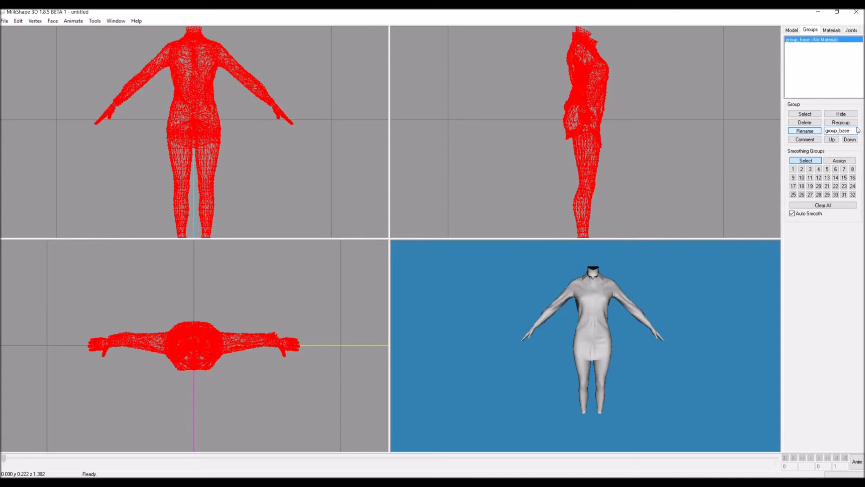
# - Export the model as a TSRW Object file named bf
pyautogui.click(5, 21)
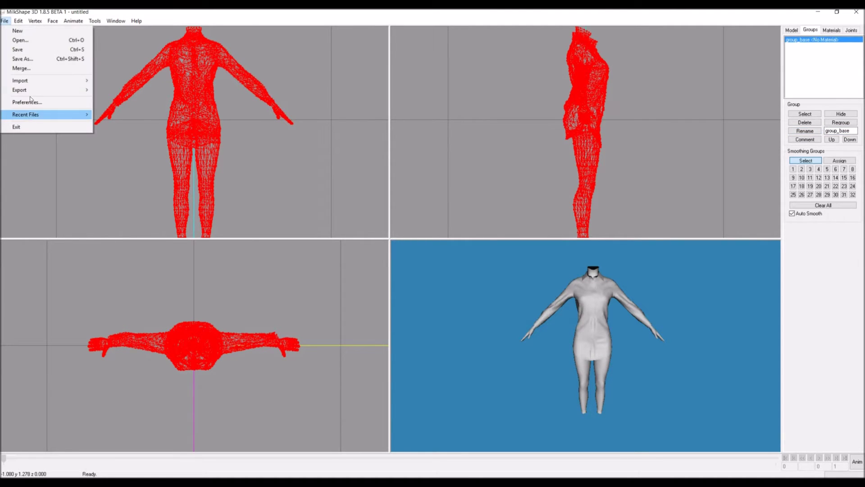
pyautogui.moveTo(32, 90)
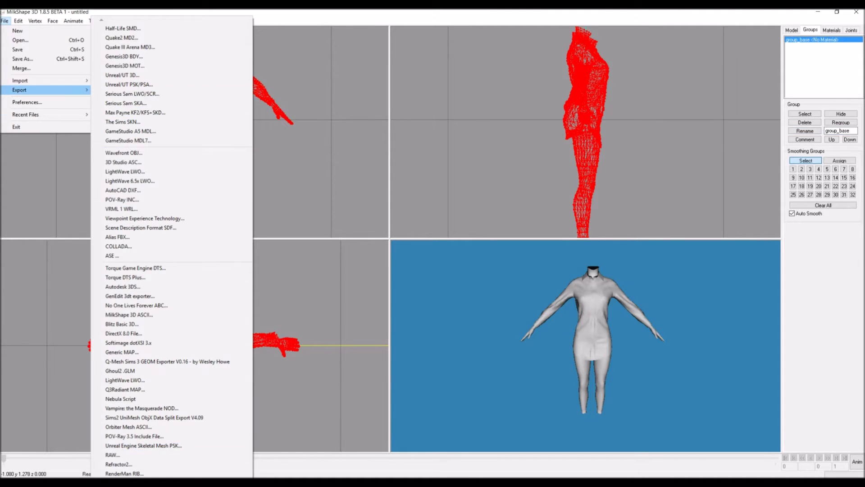
pyautogui.moveTo(135, 477)
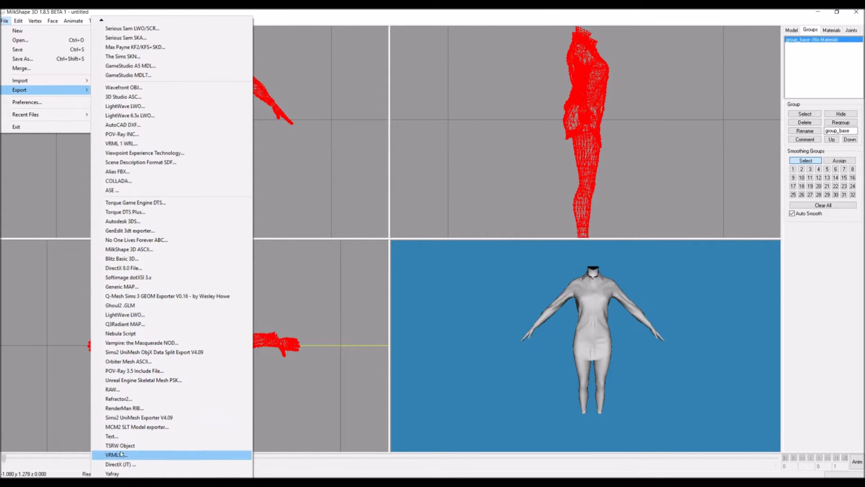
pyautogui.click(122, 450)
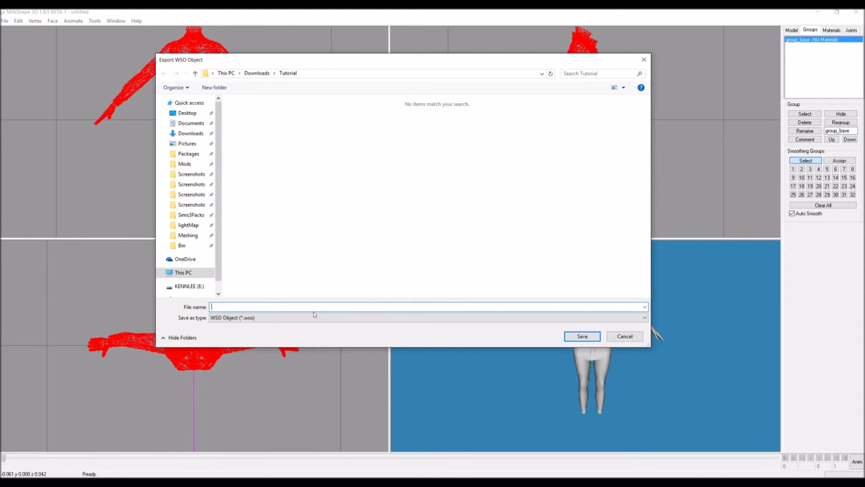
pyautogui.write('bf')
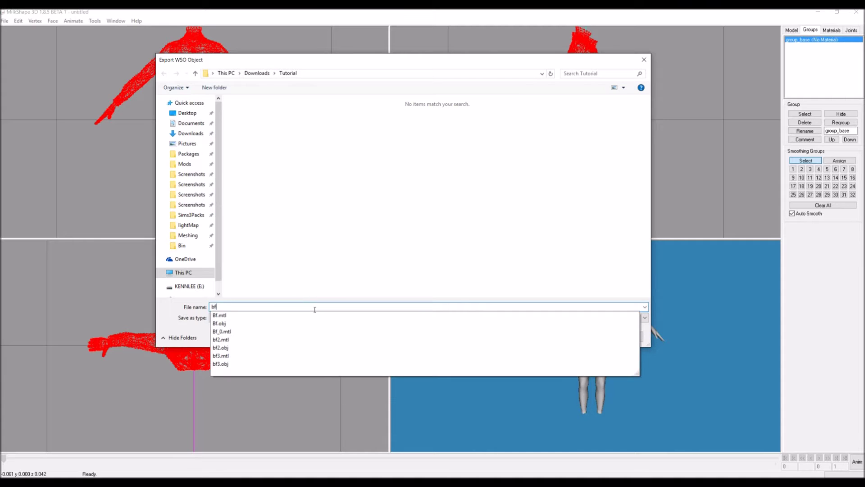
pyautogui.press('Return')
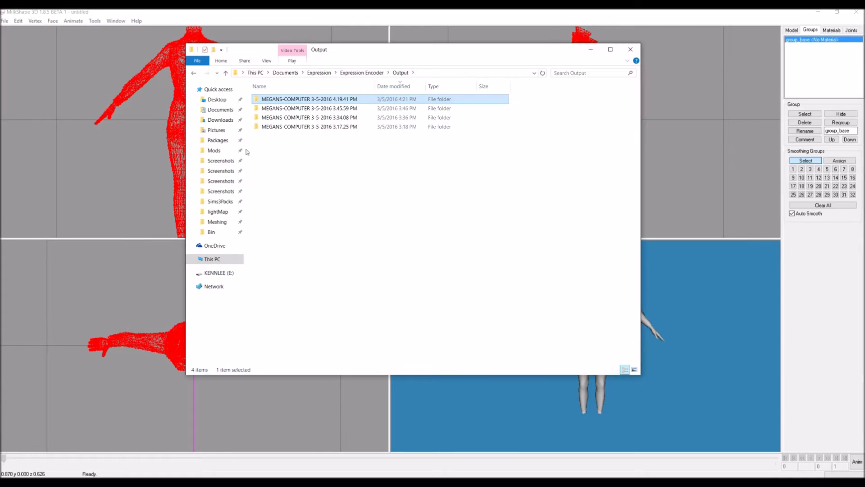
# - Rename bf.wso in Downloads\Tutorial to hlod.wso and sort the files by type
pyautogui.click(220, 120)
pyautogui.doubleClick(278, 153)
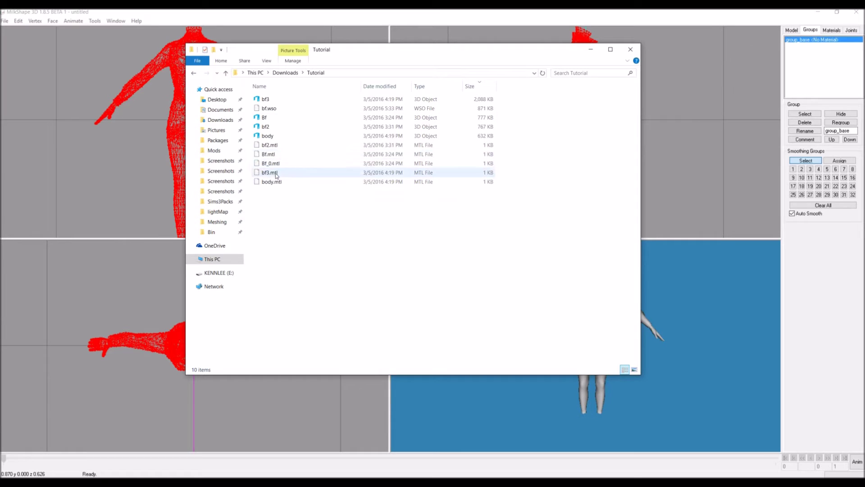
pyautogui.click(274, 108)
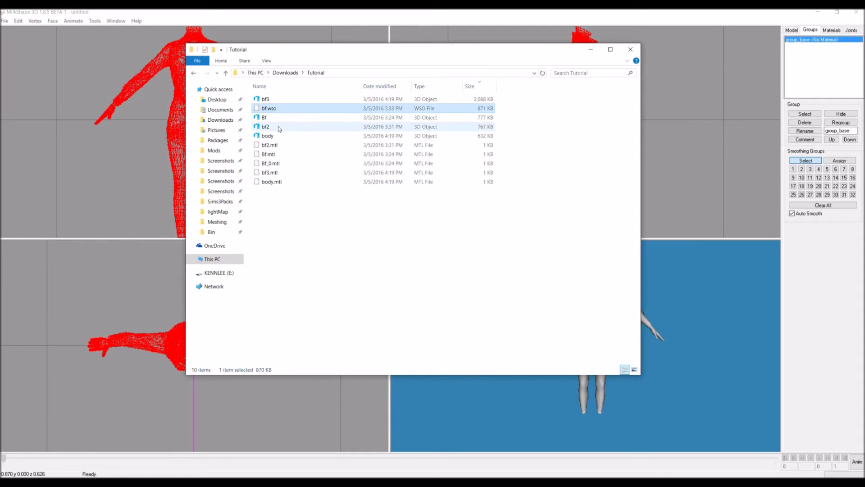
pyautogui.press('F2')
pyautogui.write('hlod')
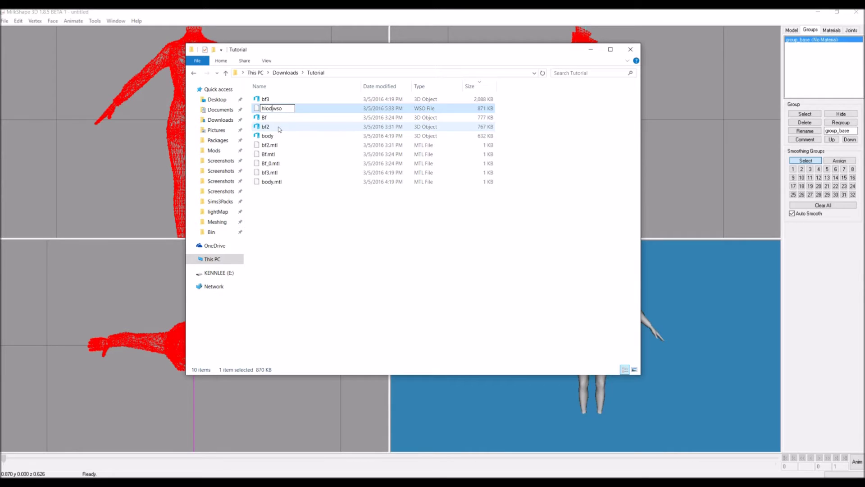
pyautogui.press('Return')
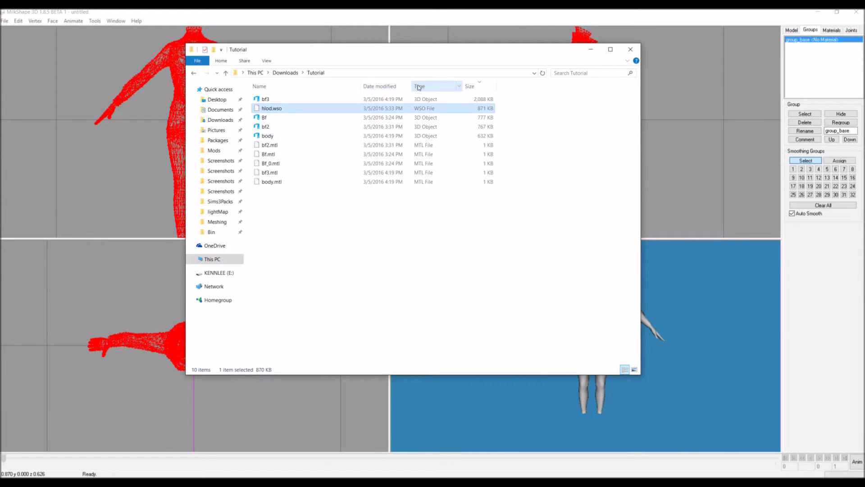
pyautogui.click(426, 86)
pyautogui.click(590, 49)
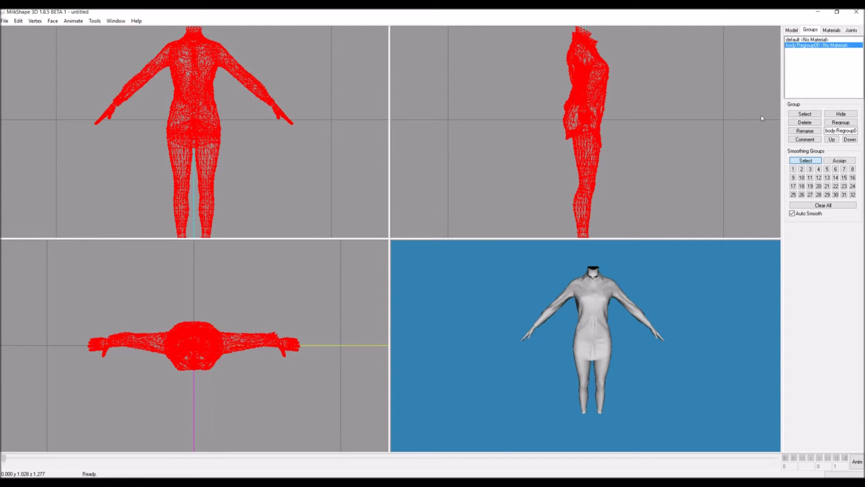
# - Delete the body group and reduce the shirt to about 4366 faces with DirectX Mesh Tools
pyautogui.click(817, 122)
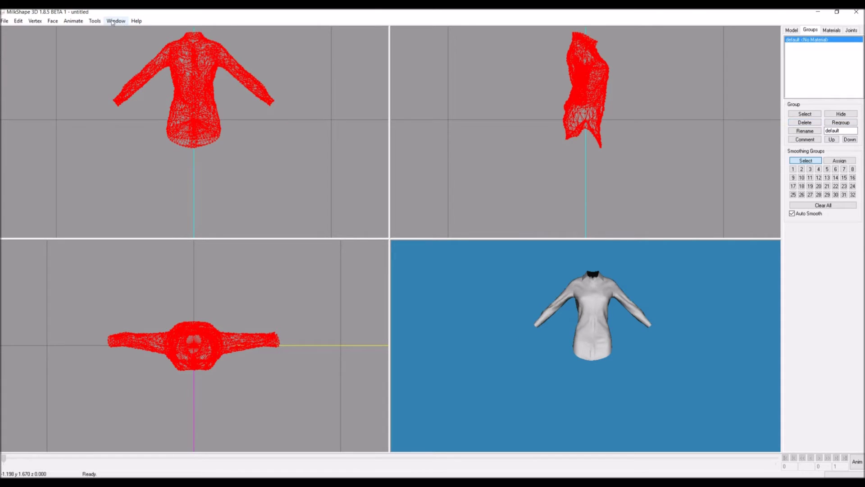
pyautogui.click(94, 20)
pyautogui.click(115, 123)
pyautogui.moveTo(484, 197); pyautogui.dragTo(470, 199)
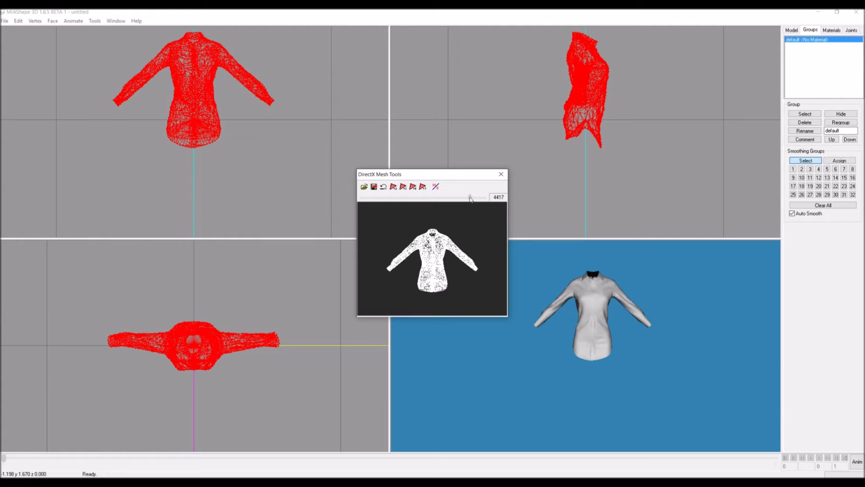
pyautogui.click(373, 186)
pyautogui.click(5, 21)
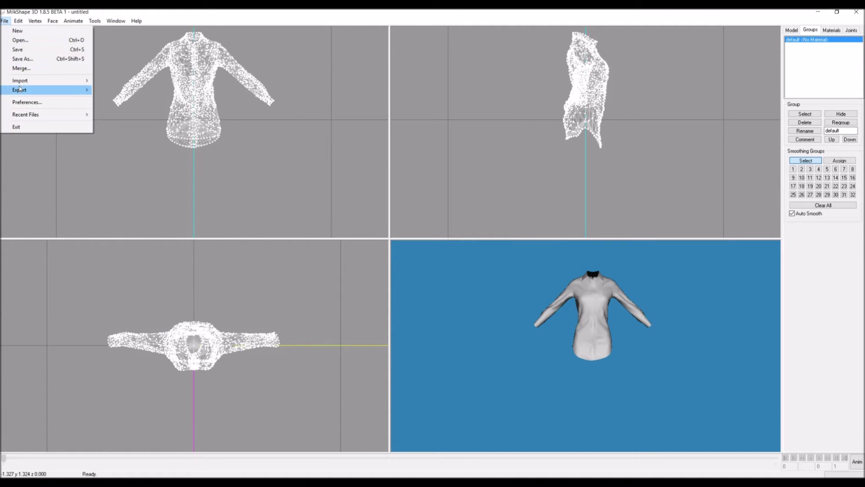
# - Import the body Wavefront OBJ and delete both of its materials
pyautogui.moveTo(38, 84)
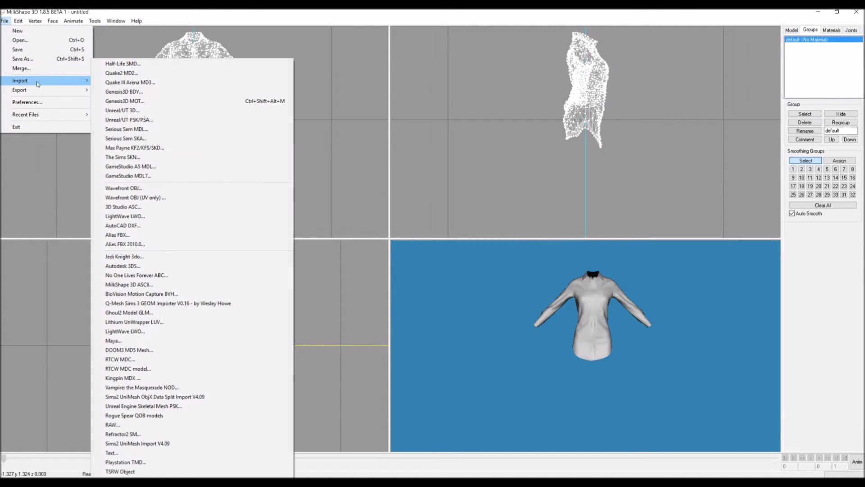
pyautogui.click(188, 186)
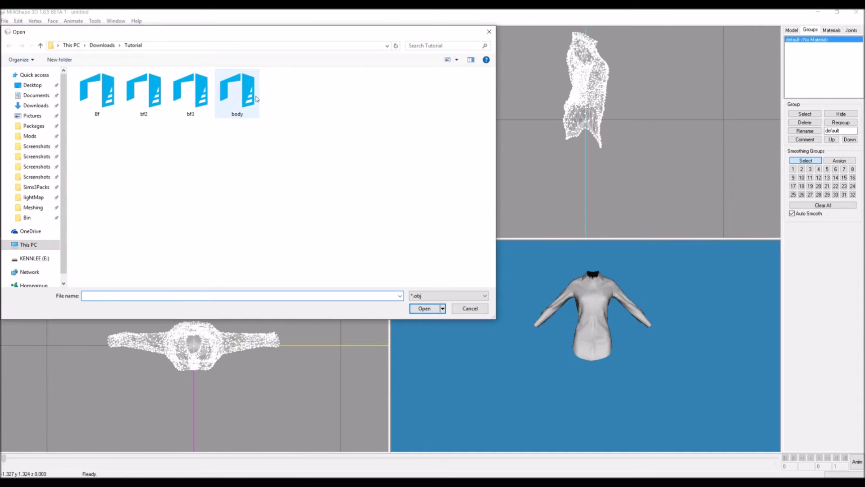
pyautogui.doubleClick(238, 94)
pyautogui.click(832, 30)
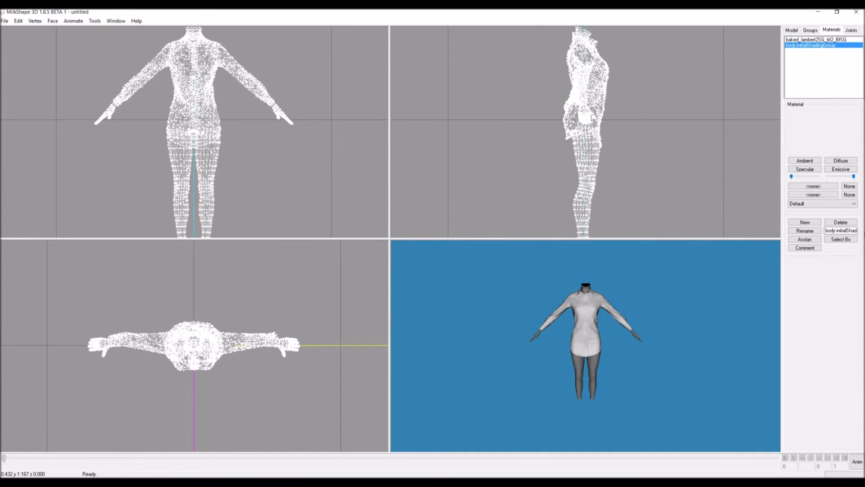
pyautogui.click(841, 222)
pyautogui.click(841, 223)
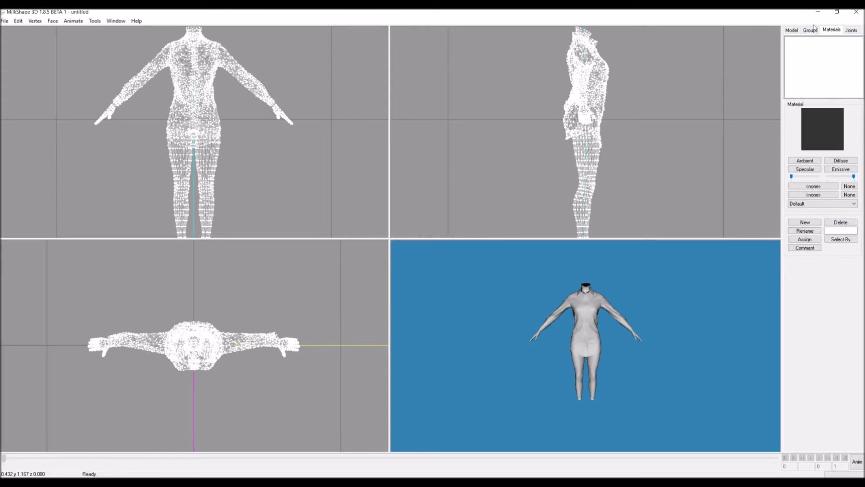
# - Merge the whole mesh into one group named group_base
pyautogui.click(811, 30)
pyautogui.hotkey('ctrl', 'a')
pyautogui.click(841, 122)
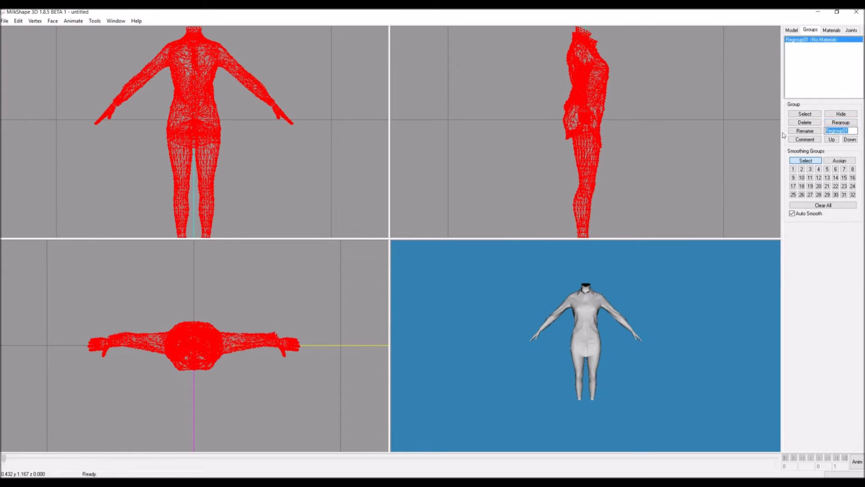
pyautogui.write('grou')
pyautogui.click(805, 131)
# - Export the merged mesh as a TSRW Object named mlod
pyautogui.click(4, 21)
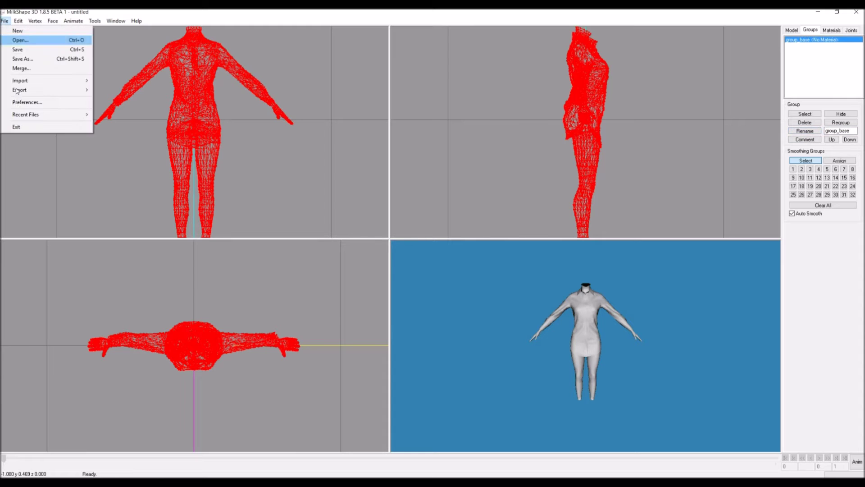
pyautogui.moveTo(19, 93)
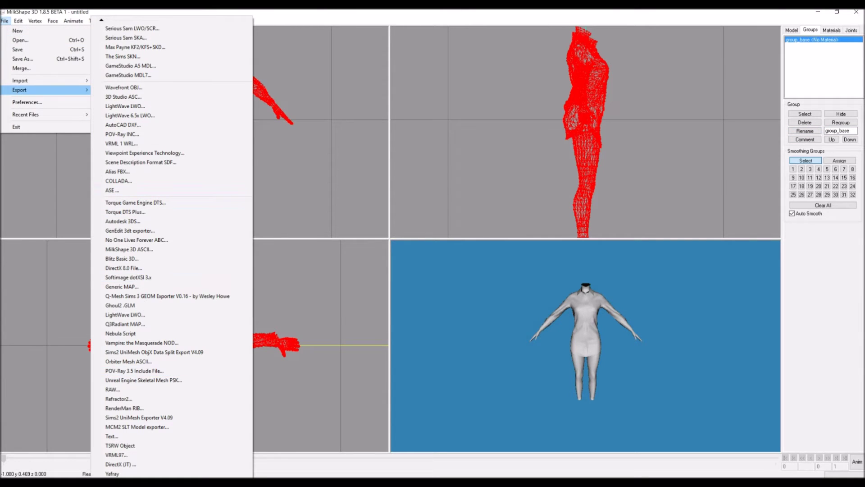
pyautogui.click(164, 447)
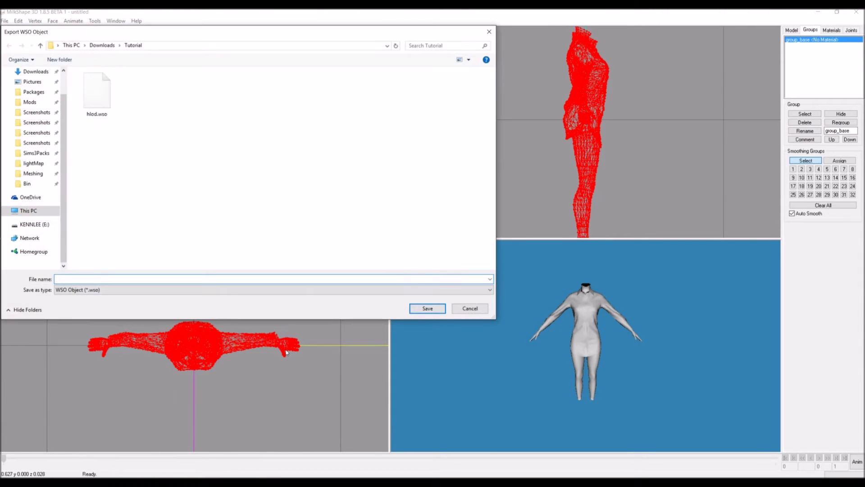
pyautogui.write('mlod')
pyautogui.press('Return')
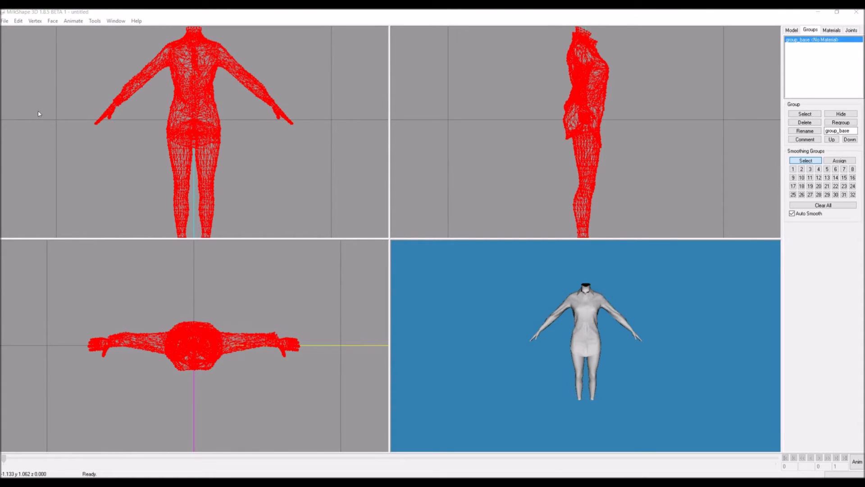
# - Export the merged mesh again as a TSRW Object named llod
pyautogui.click(2, 12)
pyautogui.click(4, 21)
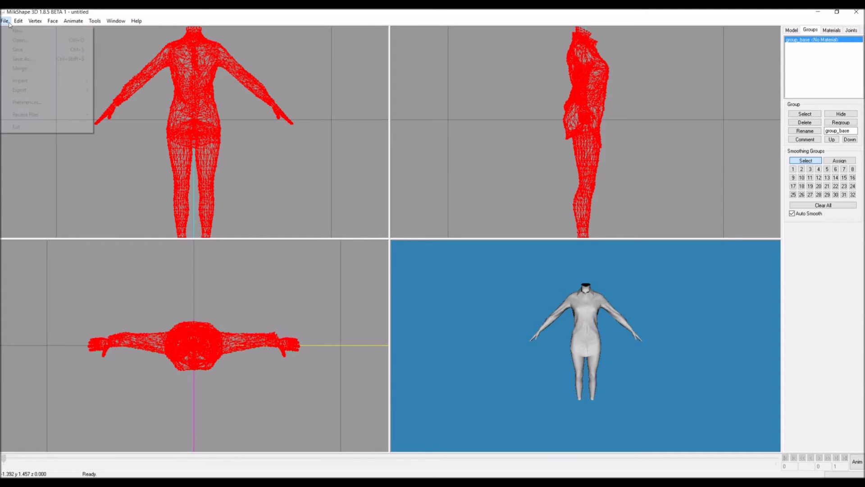
pyautogui.moveTo(27, 90)
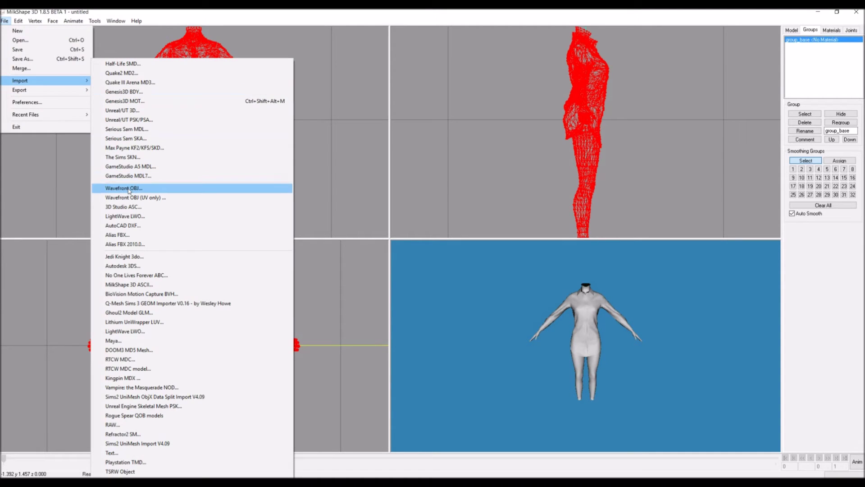
pyautogui.click(129, 452)
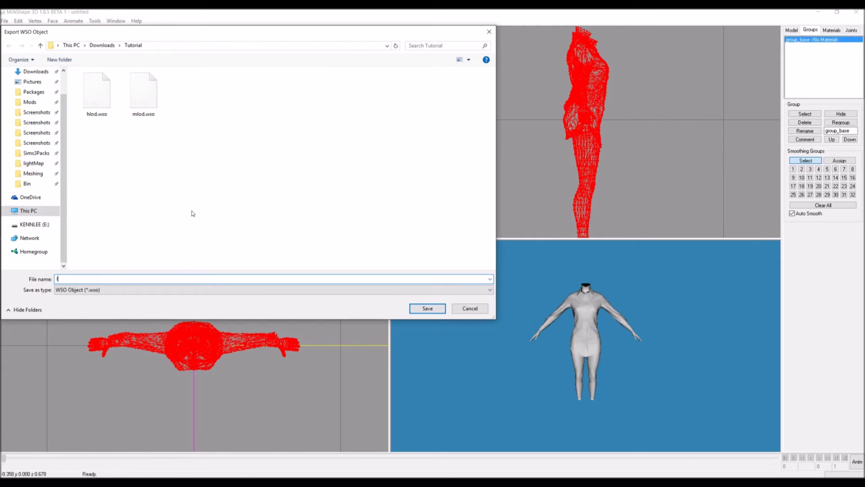
pyautogui.write('llod')
pyautogui.press('Return')
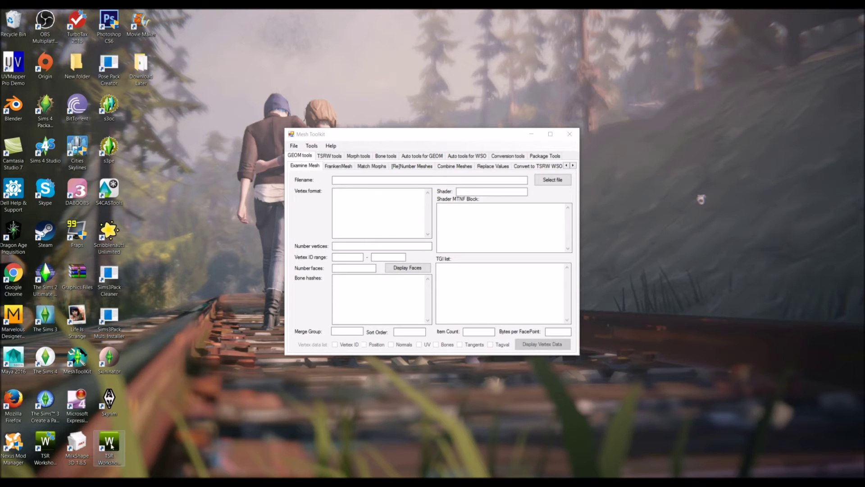
# - Launch TSR Workshop from the desktop shortcut and move Mesh Toolkit aside
pyautogui.doubleClick(109, 444)
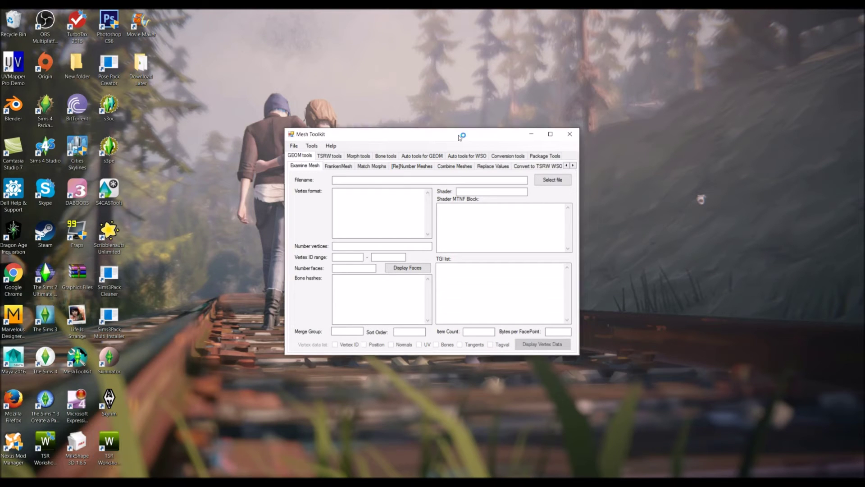
pyautogui.moveTo(458, 134); pyautogui.dragTo(747, 173)
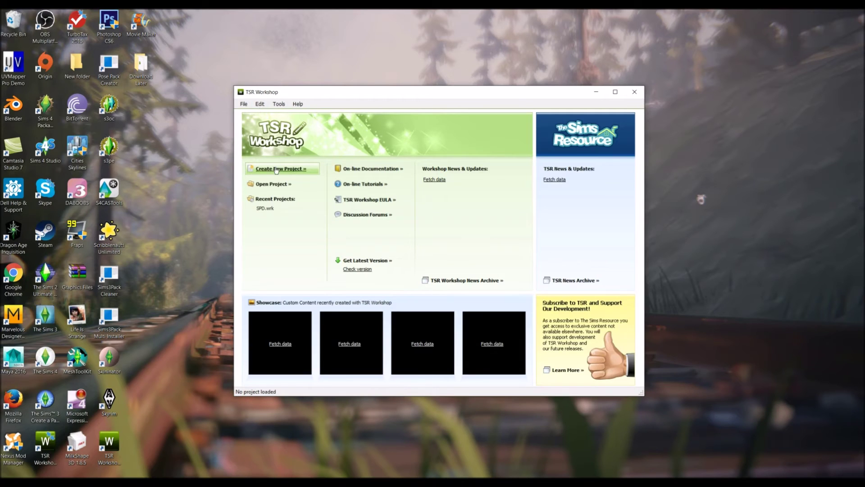
# - Start a new Clothing clone project and expand Human > Young Adult > Female
pyautogui.click(277, 169)
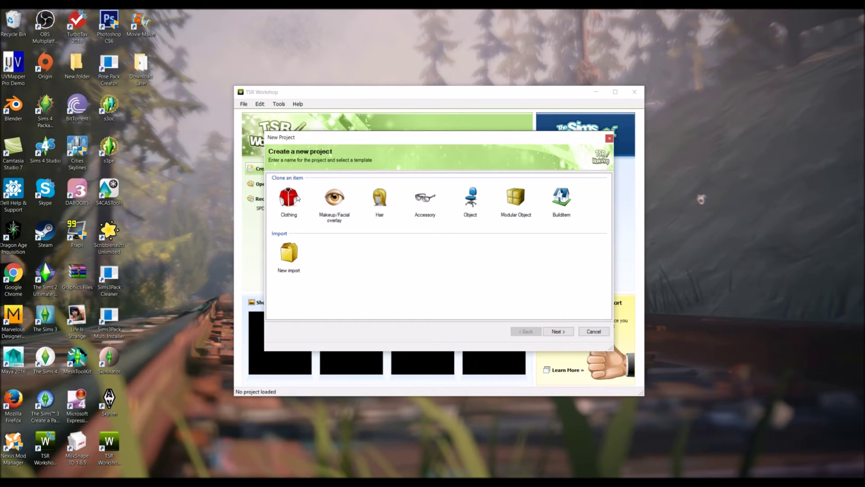
pyautogui.doubleClick(288, 197)
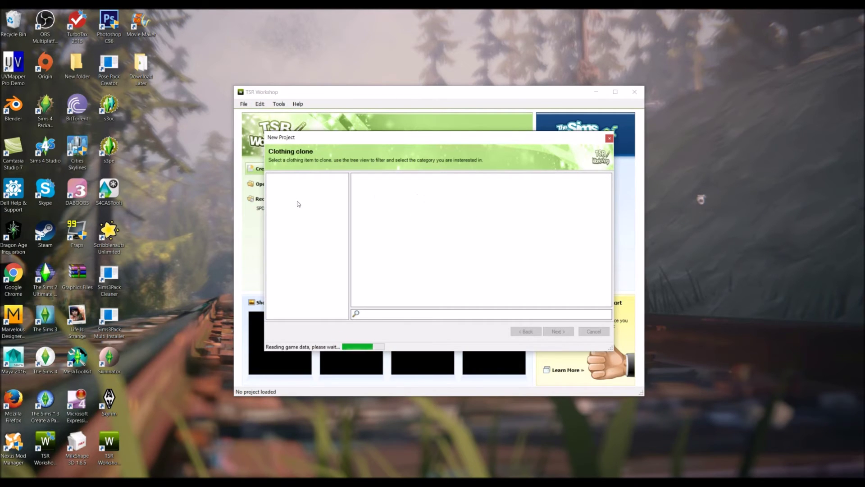
pyautogui.click(280, 190)
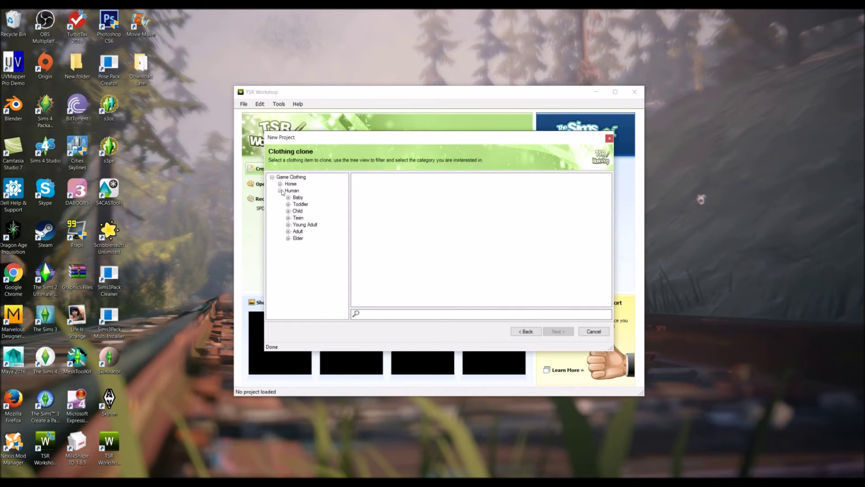
pyautogui.click(288, 225)
pyautogui.click(296, 239)
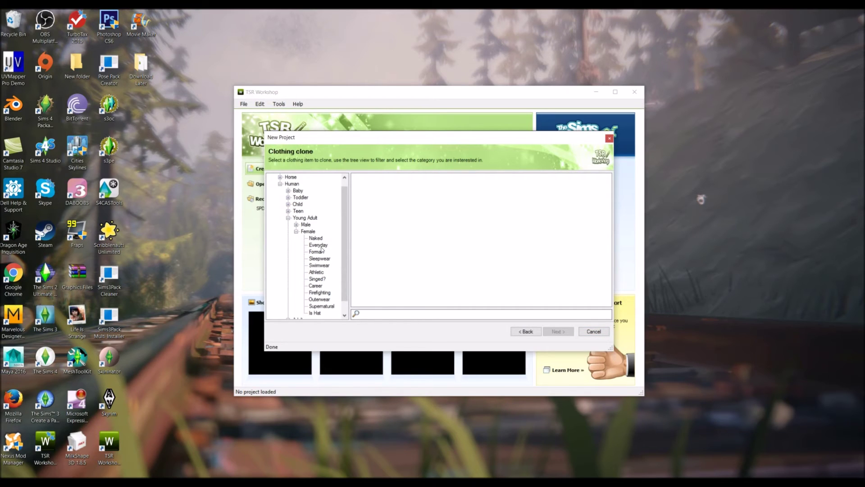
# - Pick afTopSleevelessOverhangShort from female Sleepwear as the item to clone and continue
pyautogui.click(318, 259)
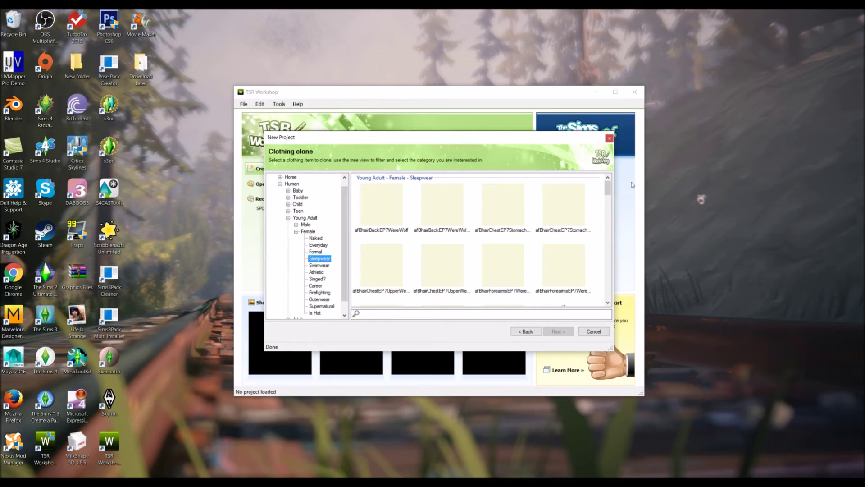
pyautogui.moveTo(608, 190); pyautogui.dragTo(608, 206)
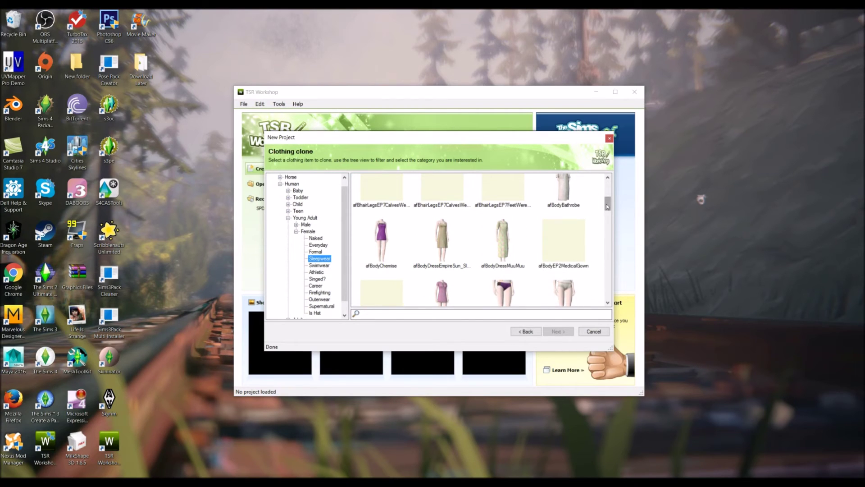
pyautogui.moveTo(608, 204); pyautogui.dragTo(608, 243)
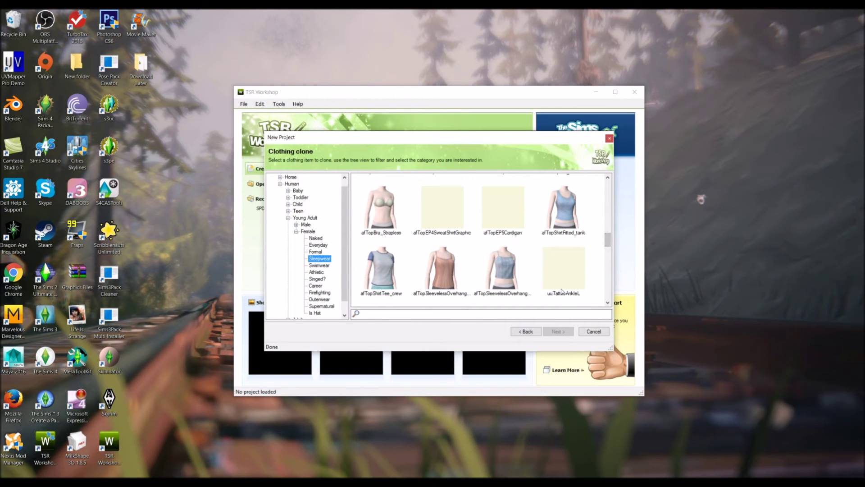
pyautogui.click(502, 270)
pyautogui.click(558, 332)
# - Finish the wizard to load the project and show the High level-of-detail mesh
pyautogui.click(558, 332)
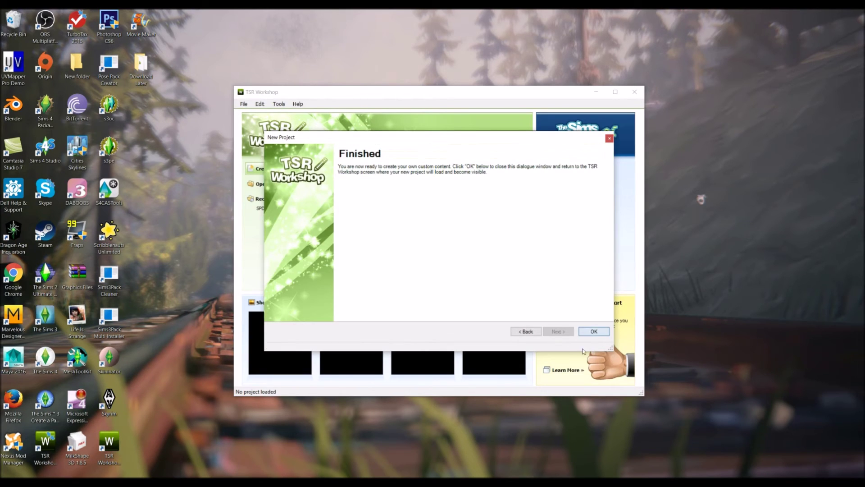
pyautogui.click(594, 332)
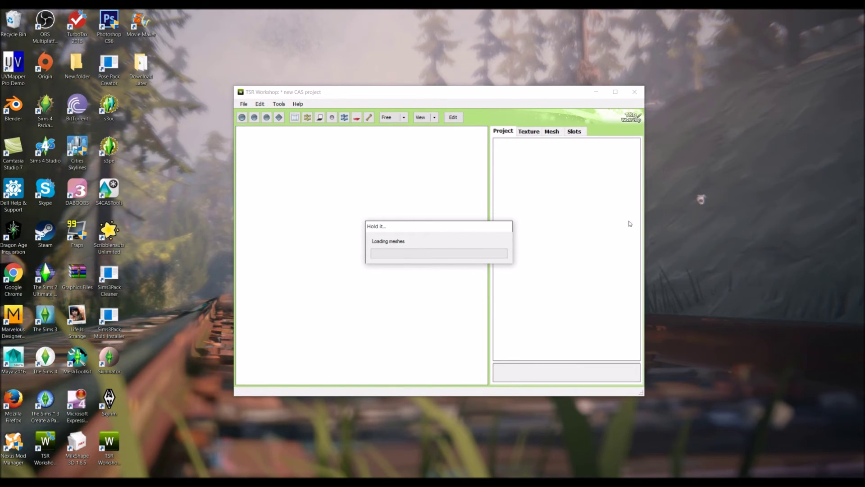
pyautogui.click(552, 131)
pyautogui.click(590, 156)
pyautogui.click(585, 164)
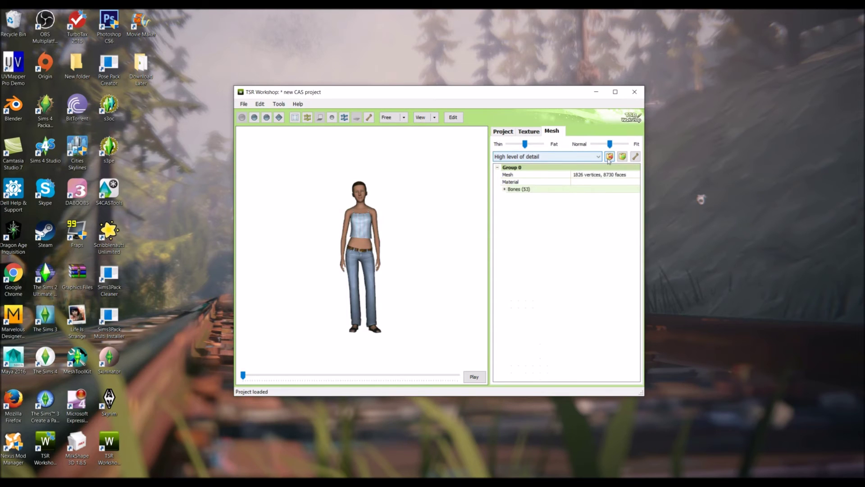
# - Cancel the WSO mesh export and move Mesh Toolkit over TSR Workshop
pyautogui.click(609, 156)
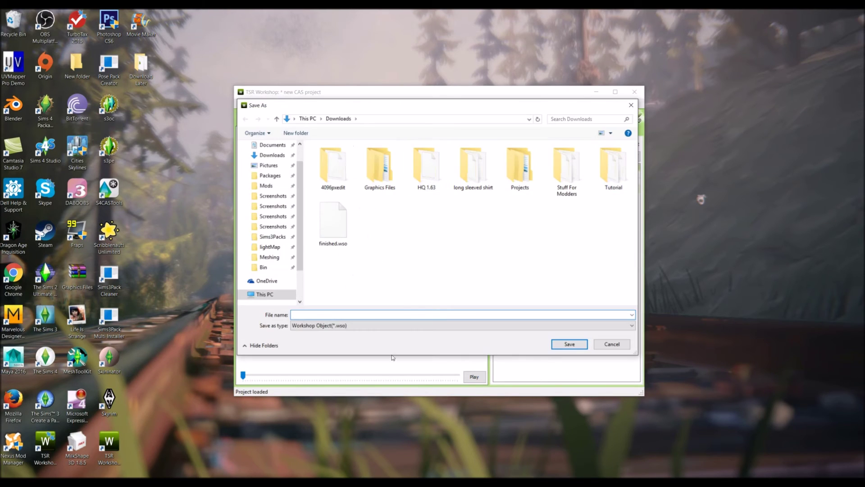
pyautogui.click(611, 344)
pyautogui.click(450, 274)
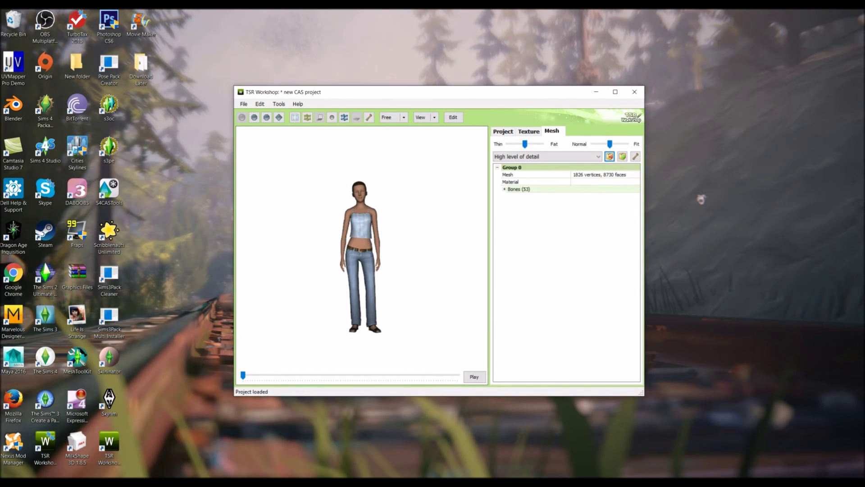
pyautogui.moveTo(711, 178); pyautogui.dragTo(452, 131)
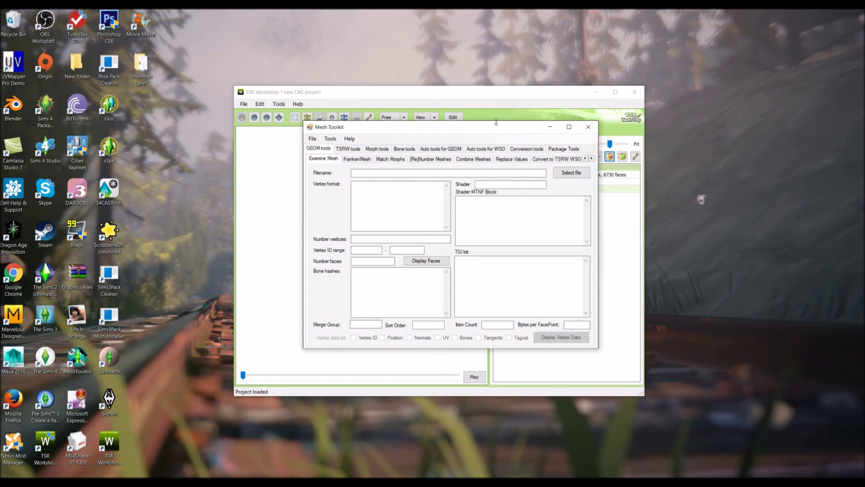
# - In Auto tools for WSO, select Tutorial\hlod.wso as the mesh to modify
pyautogui.click(482, 150)
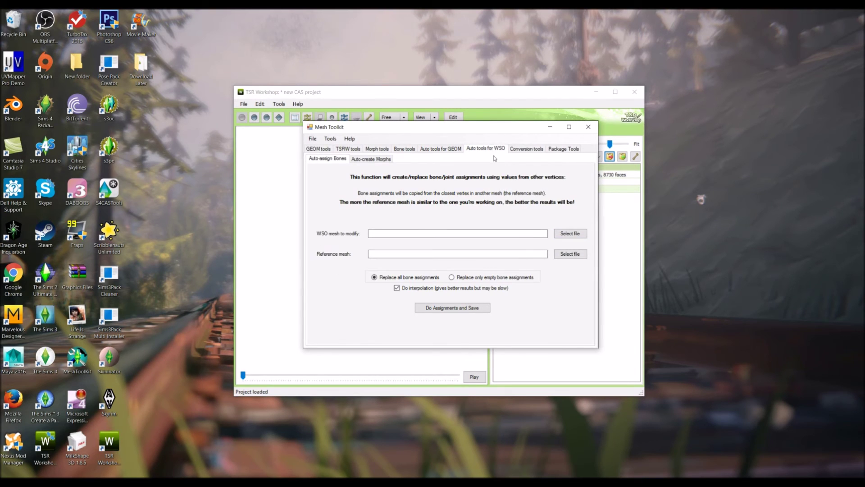
pyautogui.click(579, 232)
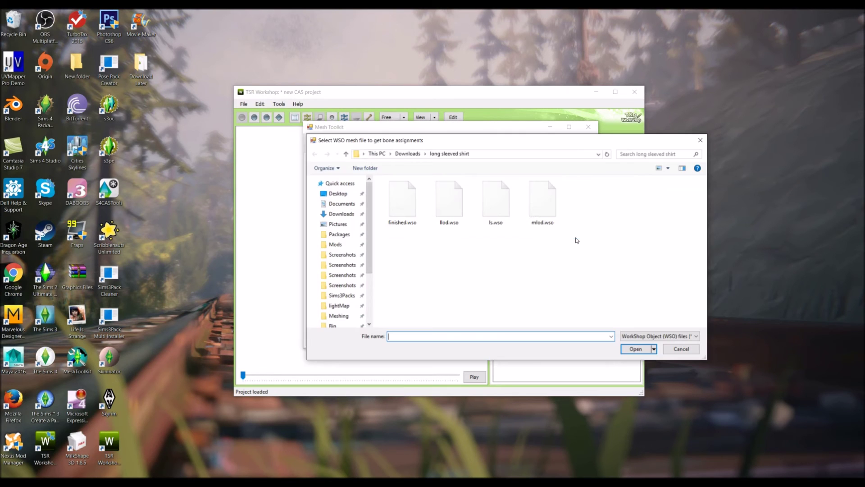
pyautogui.moveTo(523, 143); pyautogui.dragTo(534, 317)
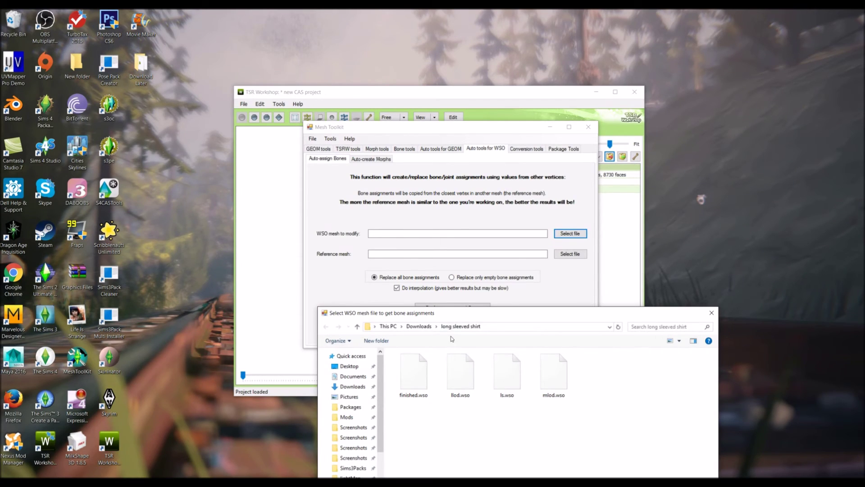
pyautogui.moveTo(452, 313); pyautogui.dragTo(452, 254)
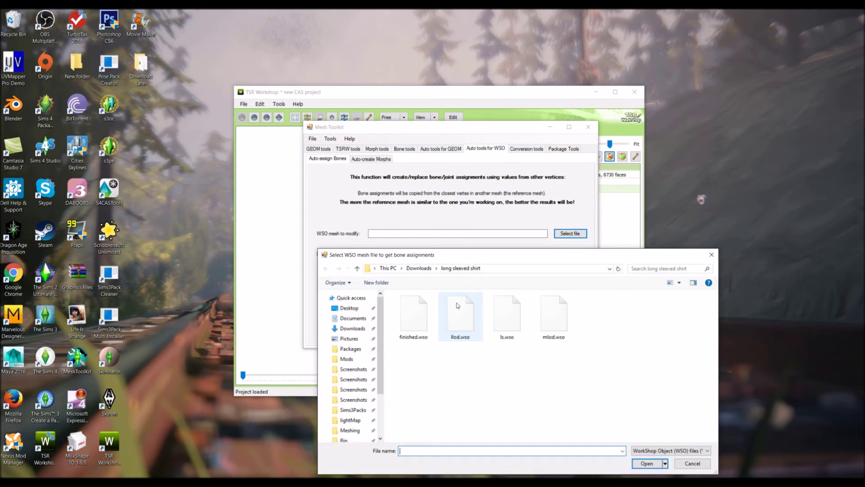
pyautogui.click(419, 269)
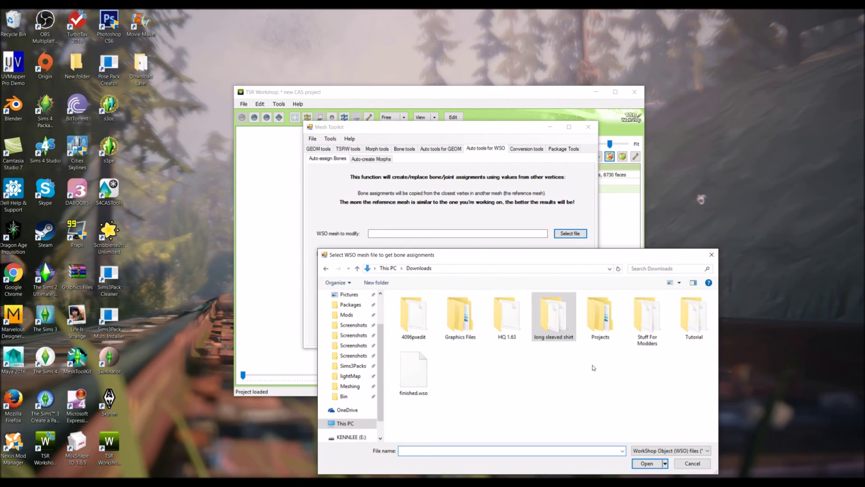
pyautogui.doubleClick(689, 318)
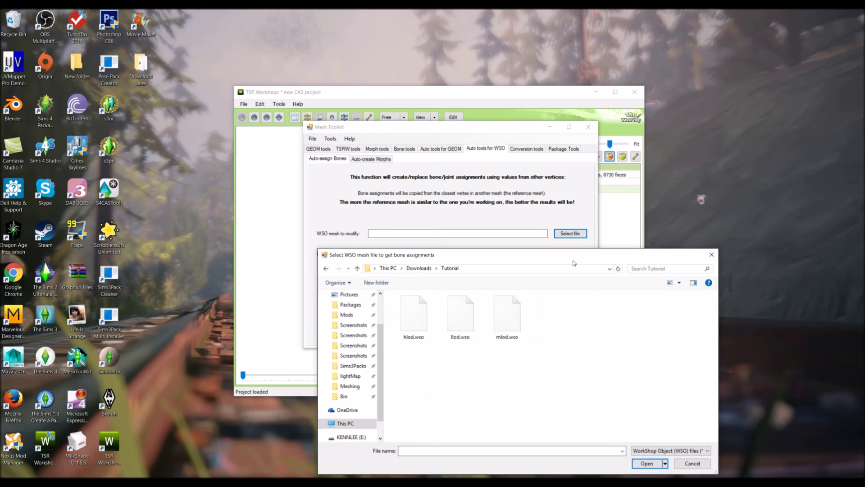
pyautogui.doubleClick(397, 315)
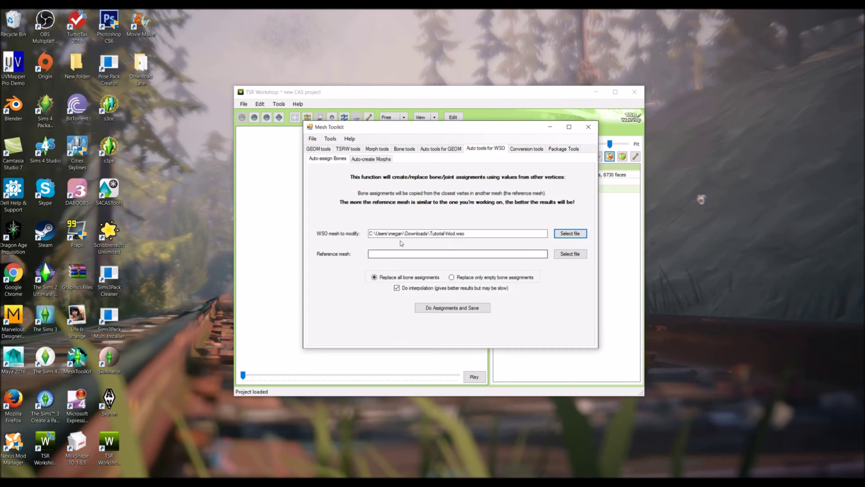
# - Set the full body mesh from Stuff For Modders as the bone reference
pyautogui.click(570, 254)
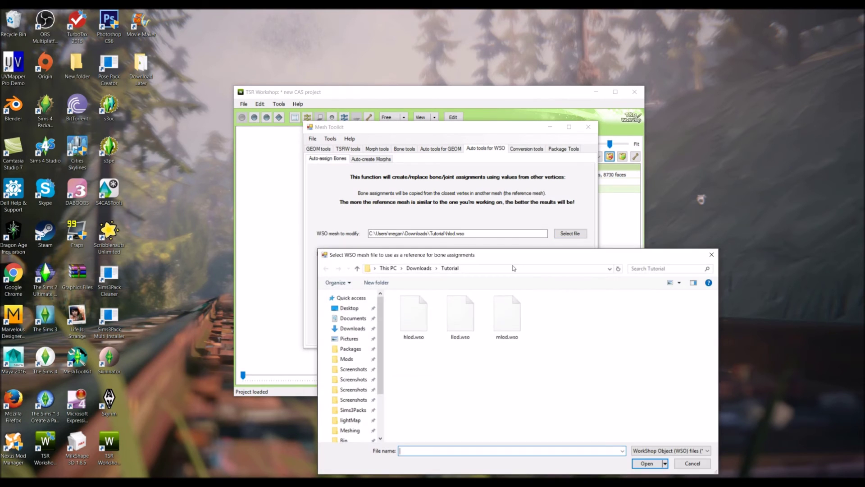
pyautogui.moveTo(520, 259); pyautogui.dragTo(461, 133)
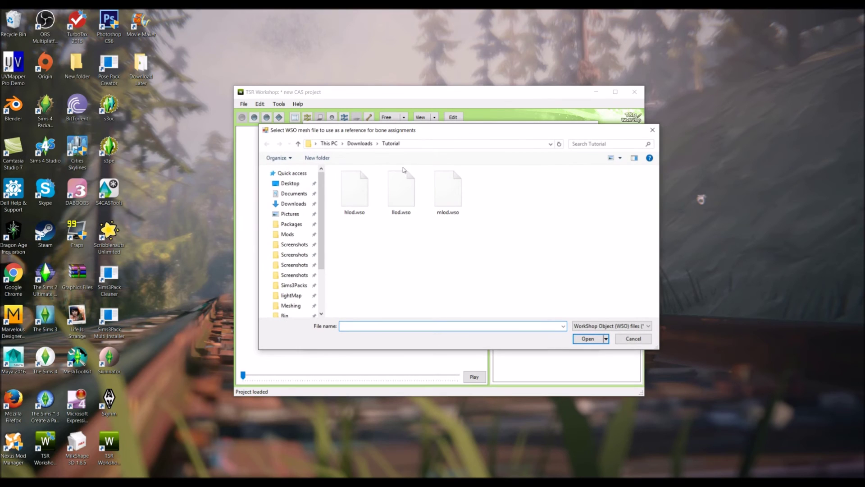
pyautogui.click(360, 143)
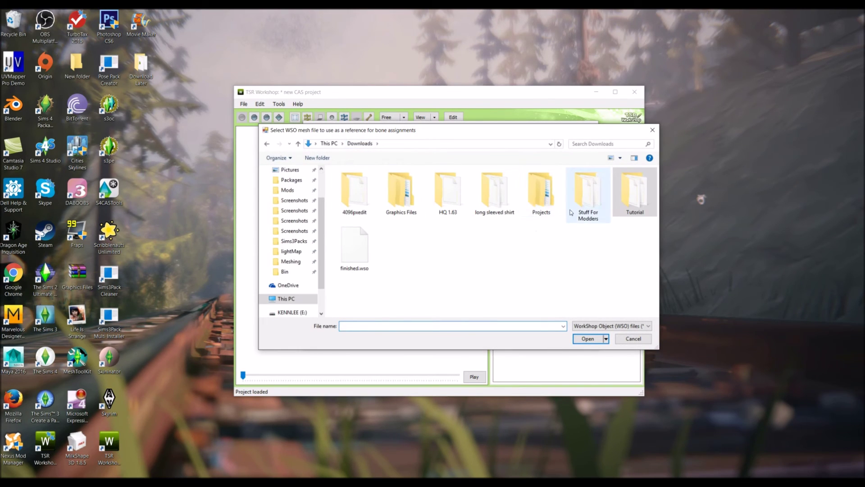
pyautogui.doubleClick(579, 206)
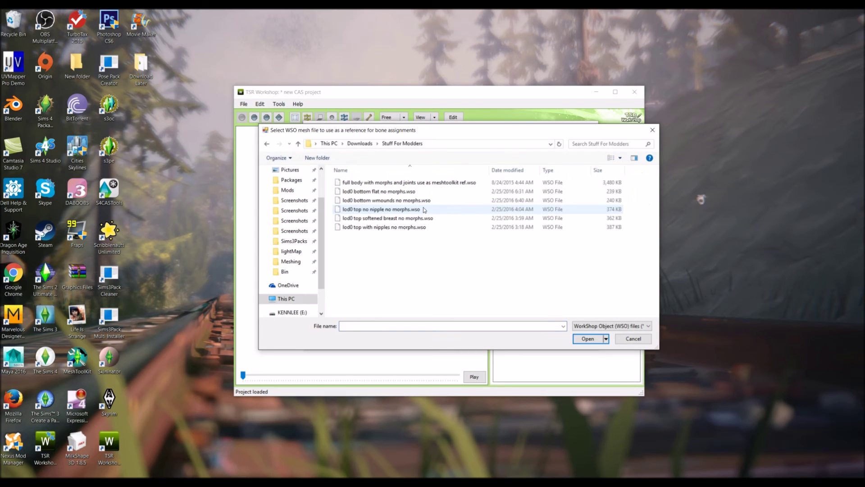
pyautogui.click(435, 182)
pyautogui.doubleClick(436, 183)
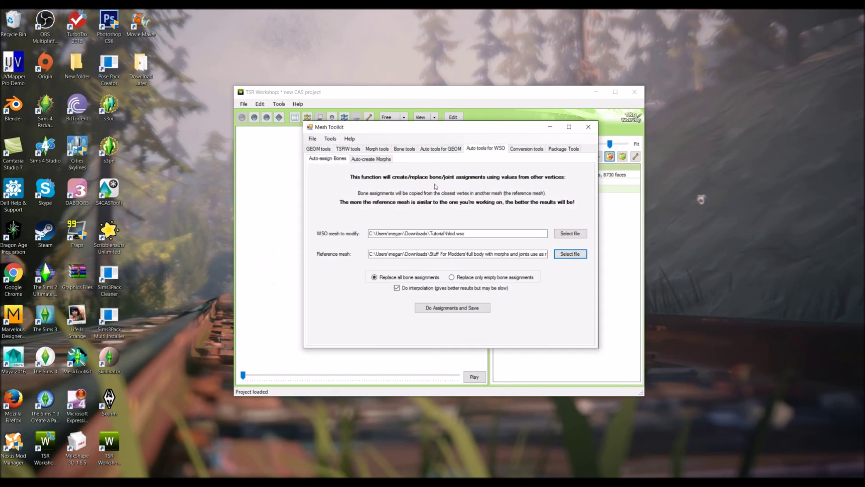
# - Set the same full body mesh as the morph reference, then return to bone assignment
pyautogui.click(377, 160)
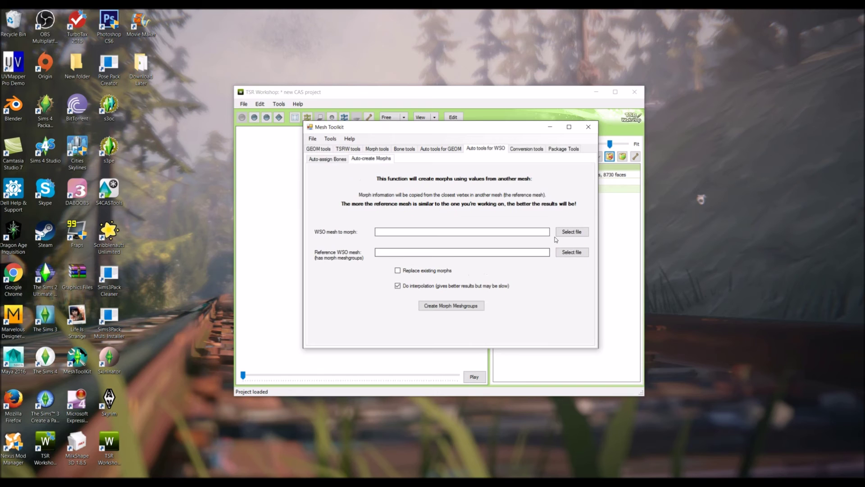
pyautogui.click(570, 251)
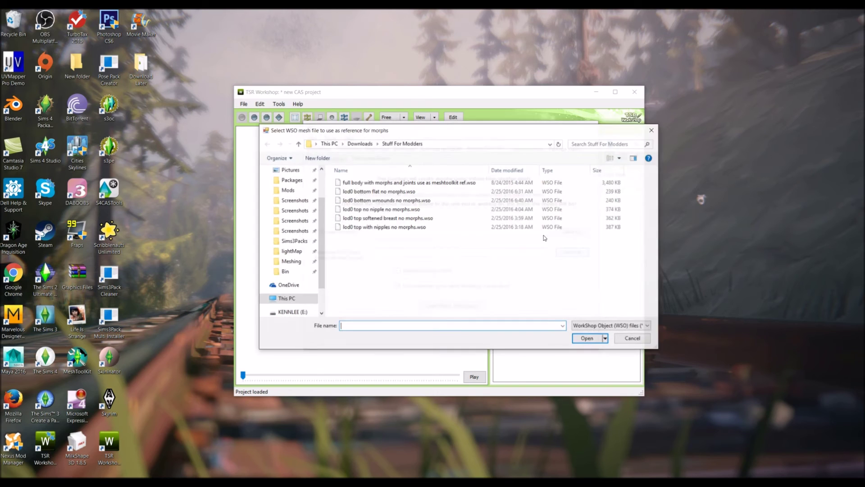
pyautogui.doubleClick(470, 182)
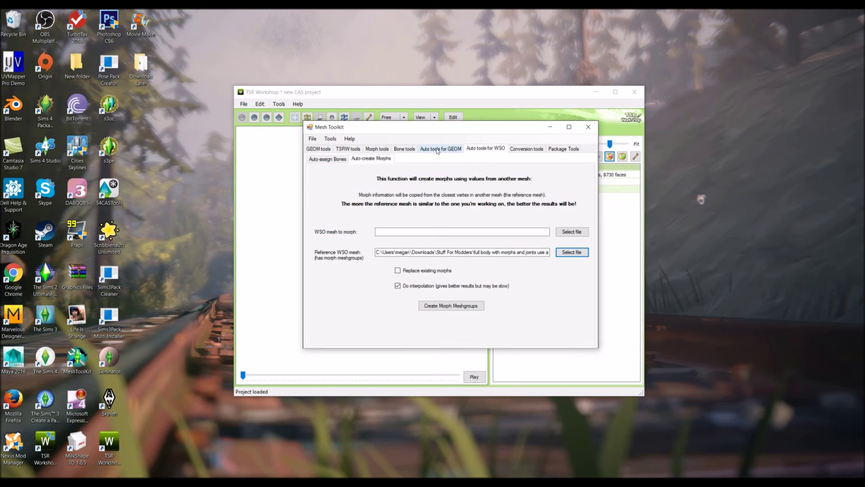
pyautogui.click(328, 158)
# - Run the bone assignment and save the result into the Tutorial folder
pyautogui.click(454, 309)
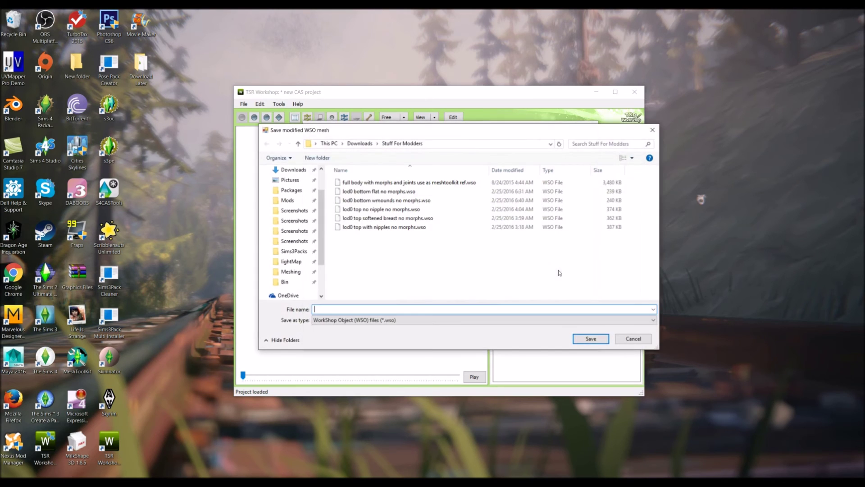
pyautogui.click(360, 143)
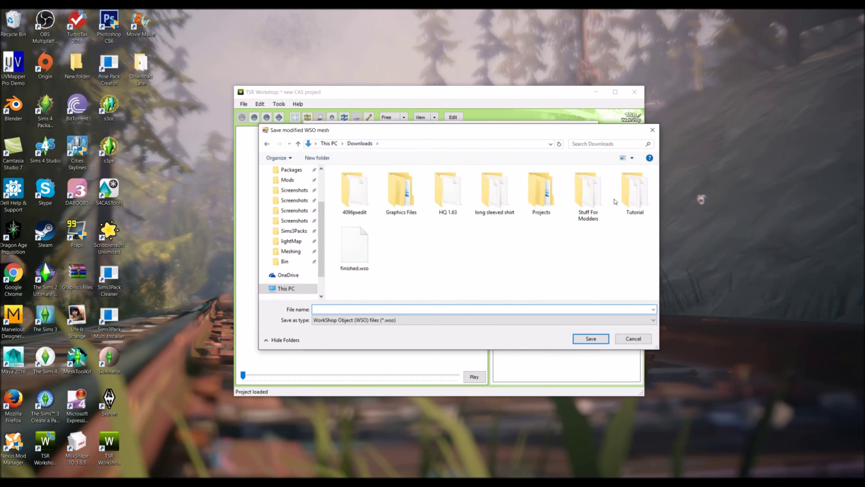
pyautogui.doubleClick(634, 189)
pyautogui.click(427, 309)
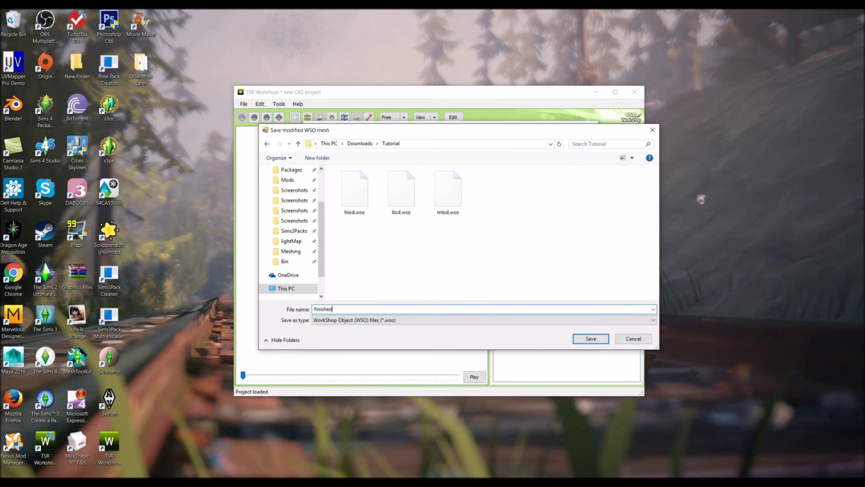
pyautogui.press('Return')
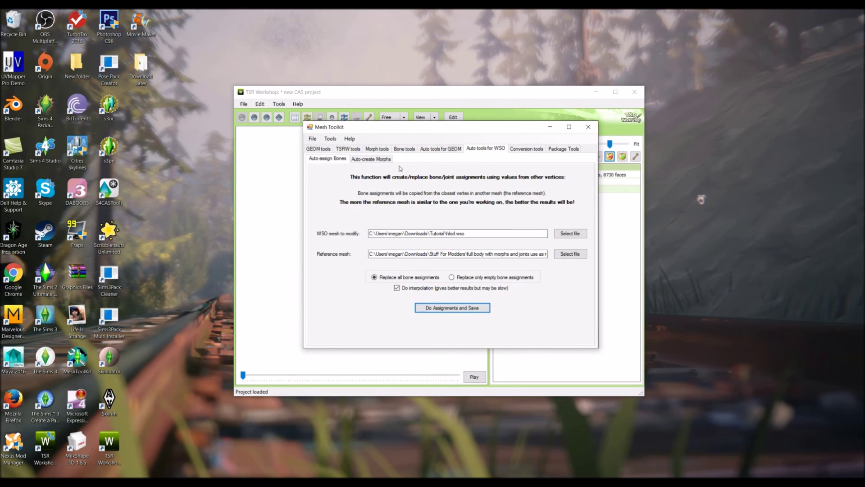
# - Redo the assignment, delete finished.wso, and save over hlod.wso
pyautogui.click(372, 159)
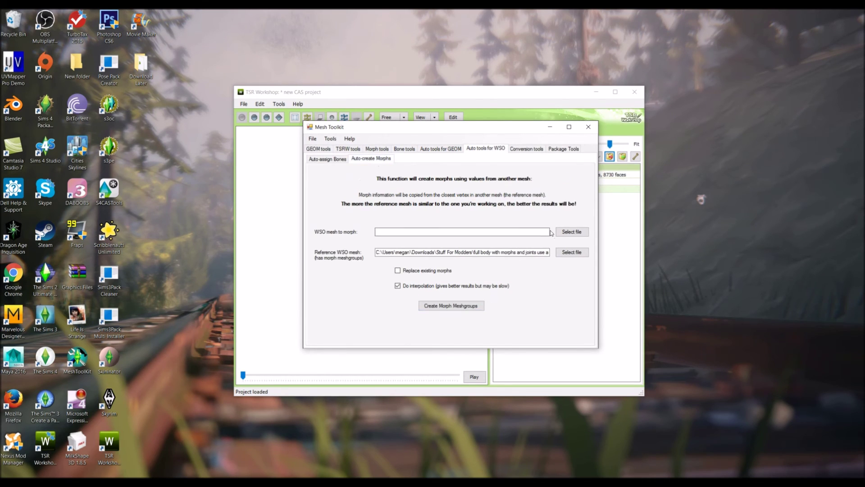
pyautogui.click(330, 159)
pyautogui.click(473, 309)
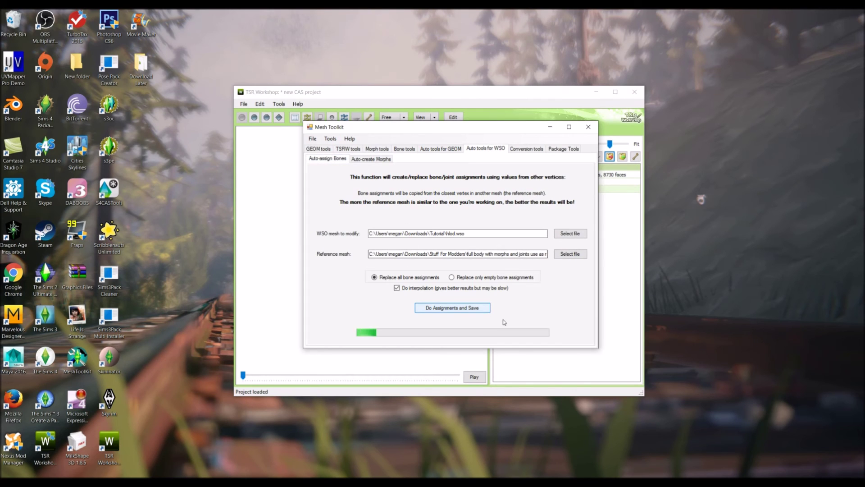
pyautogui.click(355, 199)
pyautogui.rightClick(354, 199)
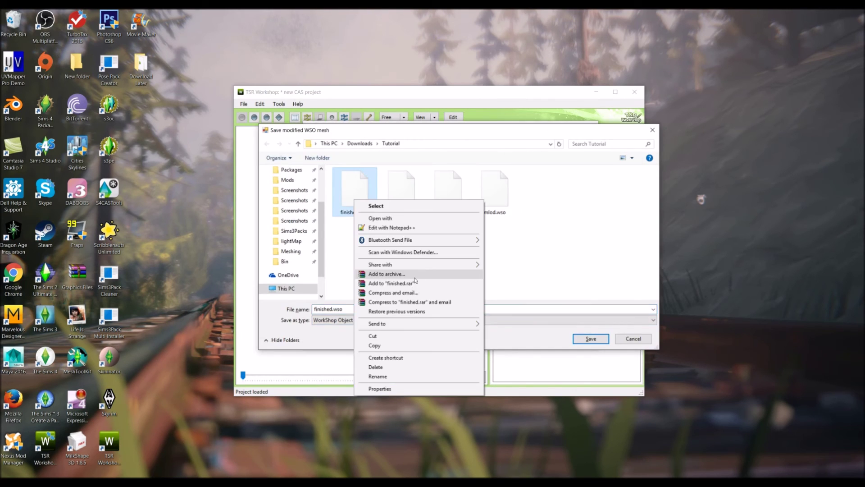
pyautogui.click(375, 367)
pyautogui.click(354, 187)
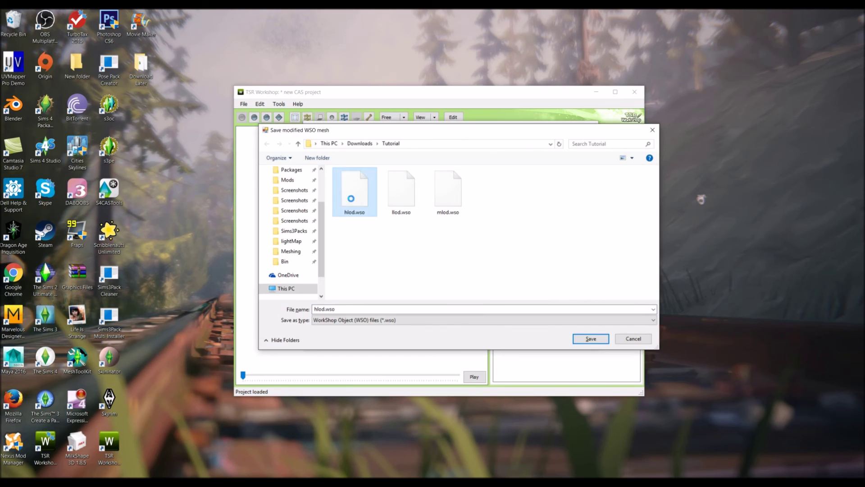
pyautogui.press('Return')
pyautogui.click(455, 250)
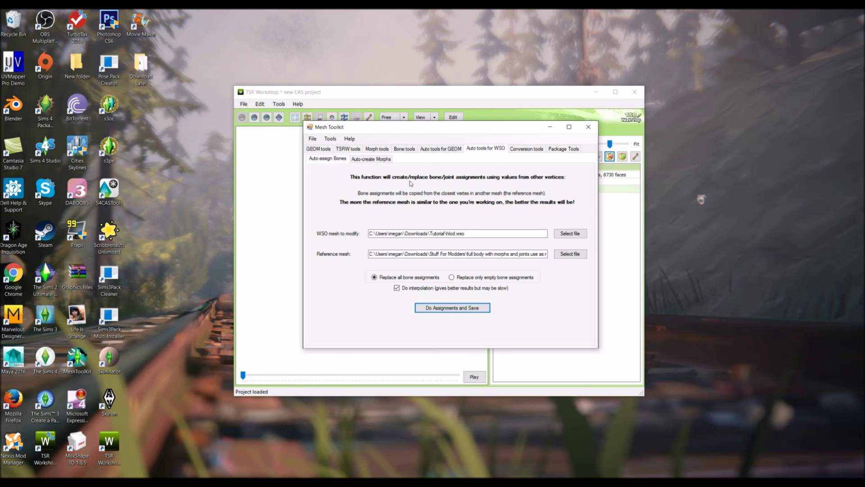
# - Run bone assignment on mlod.wso, cancelling the save dialog
pyautogui.click(570, 233)
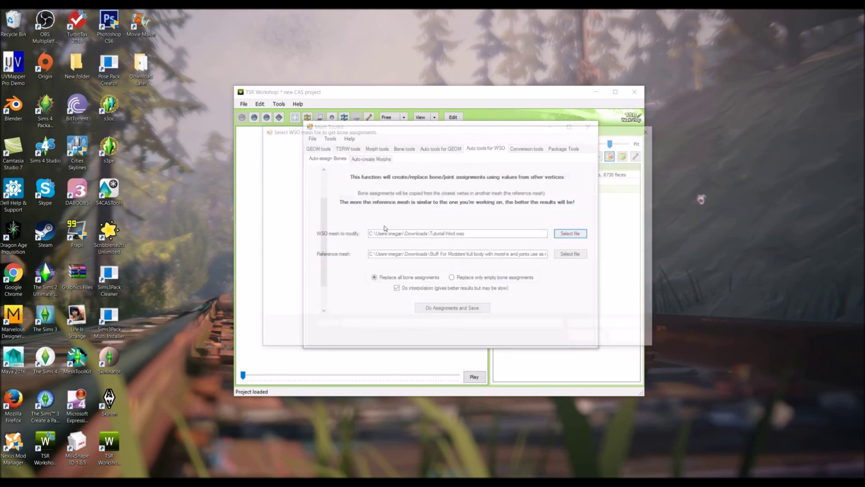
pyautogui.click(448, 187)
pyautogui.doubleClick(447, 187)
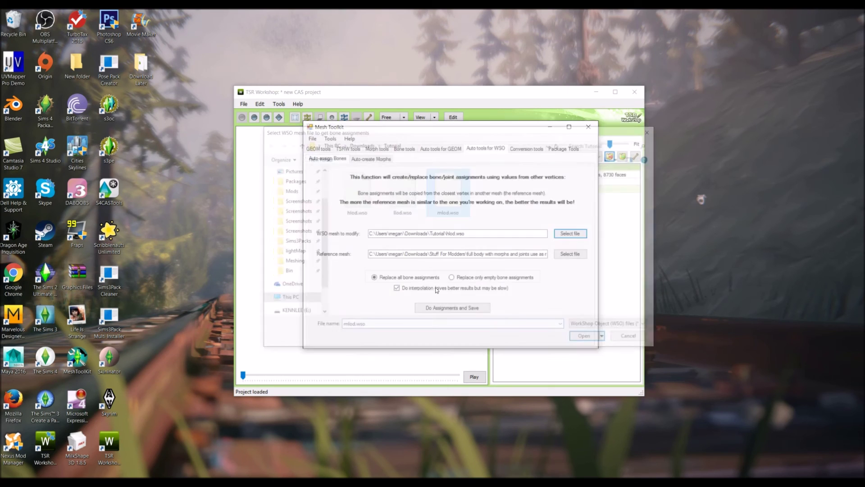
pyautogui.click(467, 310)
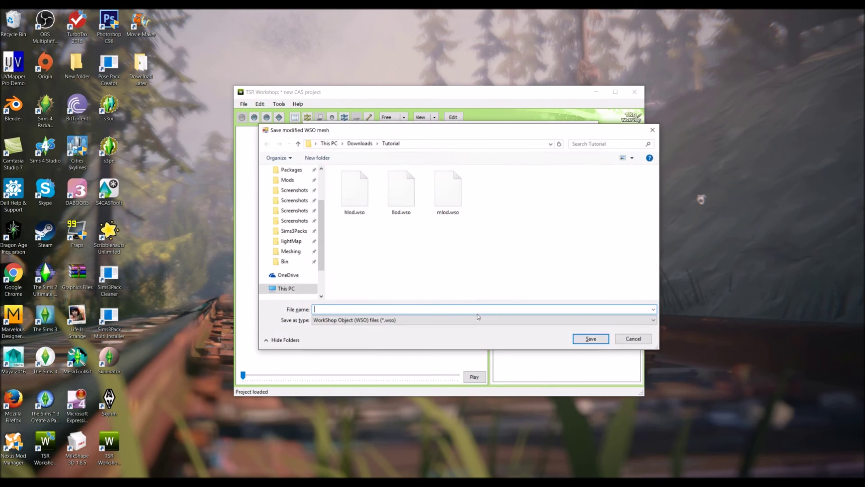
pyautogui.press('Escape')
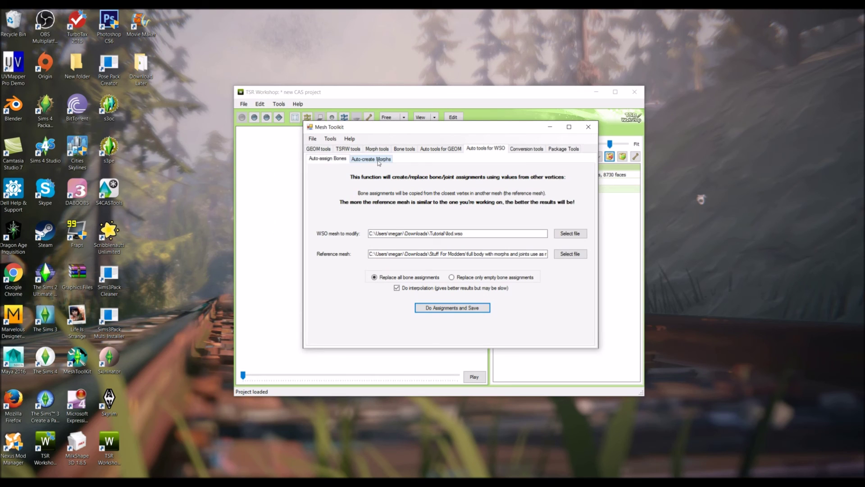
# - Create morph meshgroups for hlod.wso, overwrite the file, and minimize Mesh Toolkit
pyautogui.click(378, 159)
pyautogui.click(572, 232)
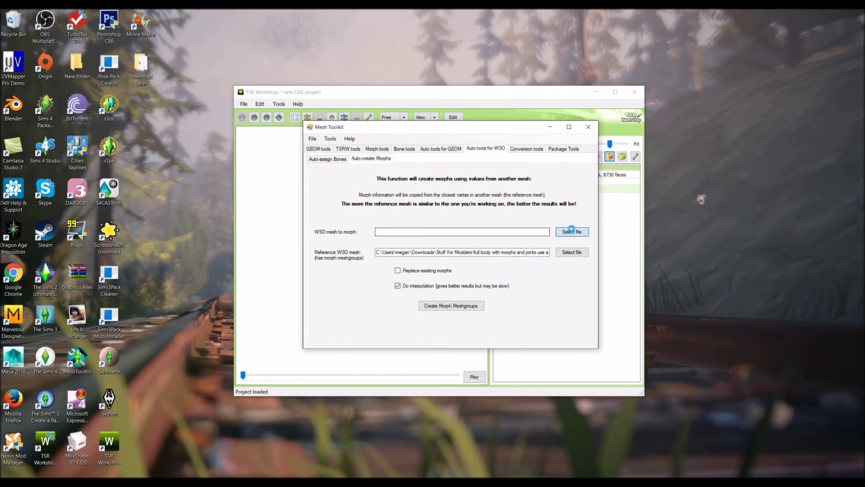
pyautogui.doubleClick(347, 194)
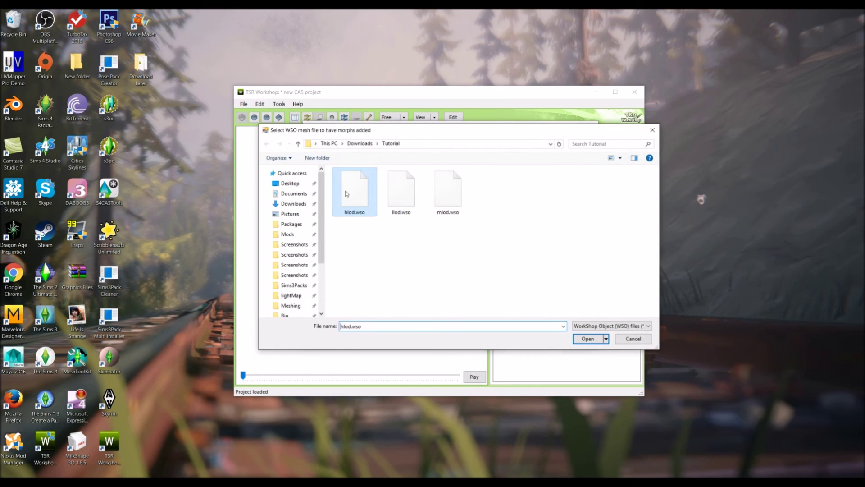
pyautogui.click(458, 308)
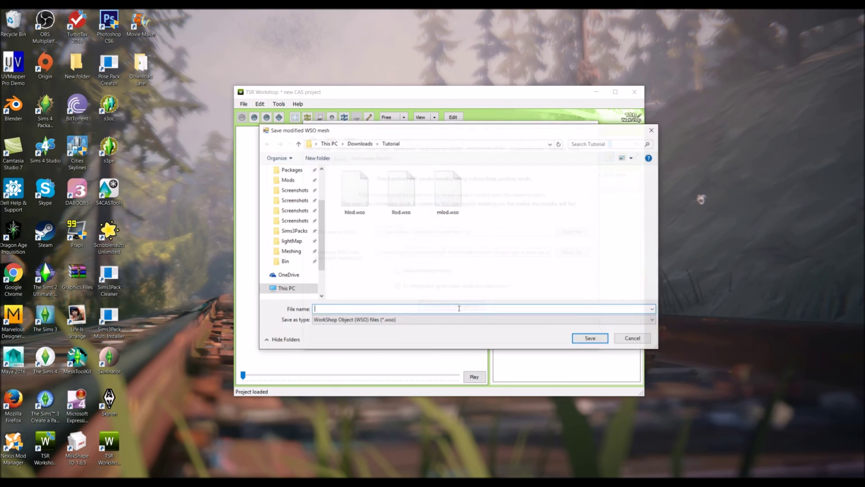
pyautogui.press('Return')
pyautogui.click(448, 249)
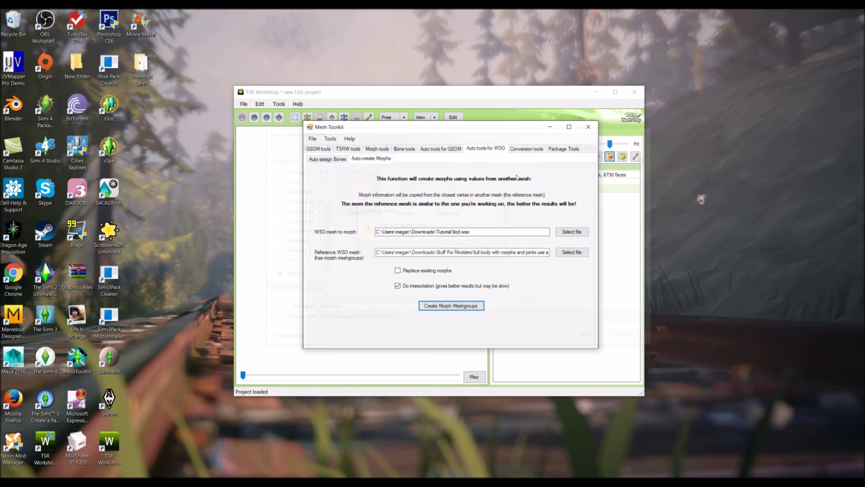
pyautogui.click(550, 127)
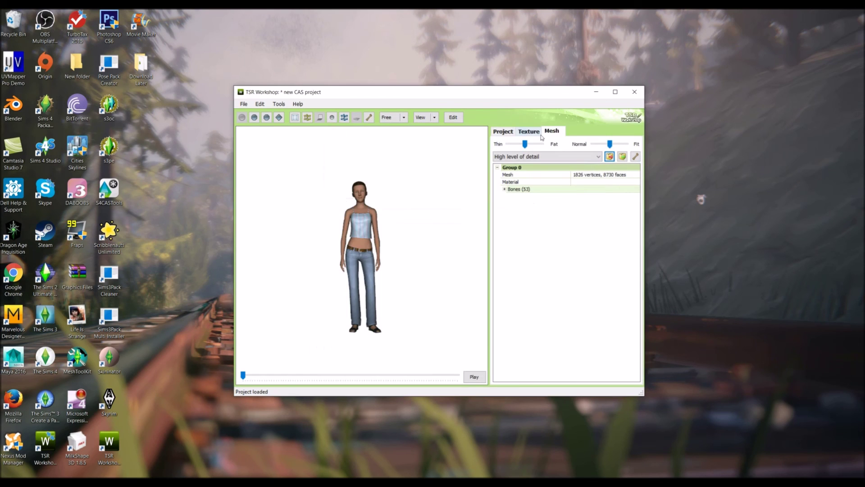
# - Import Tutorial\hlod.wso as the high-detail mesh, replacing it and updating the bounding box
pyautogui.click(622, 157)
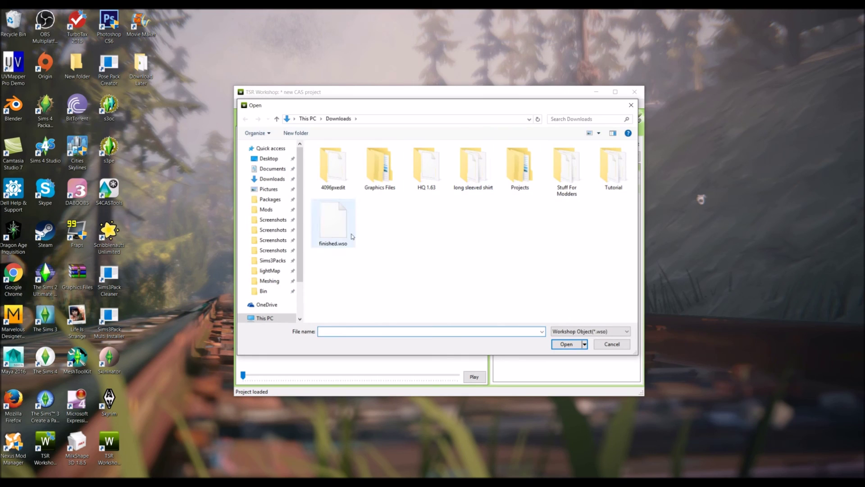
pyautogui.doubleClick(612, 169)
pyautogui.doubleClick(341, 186)
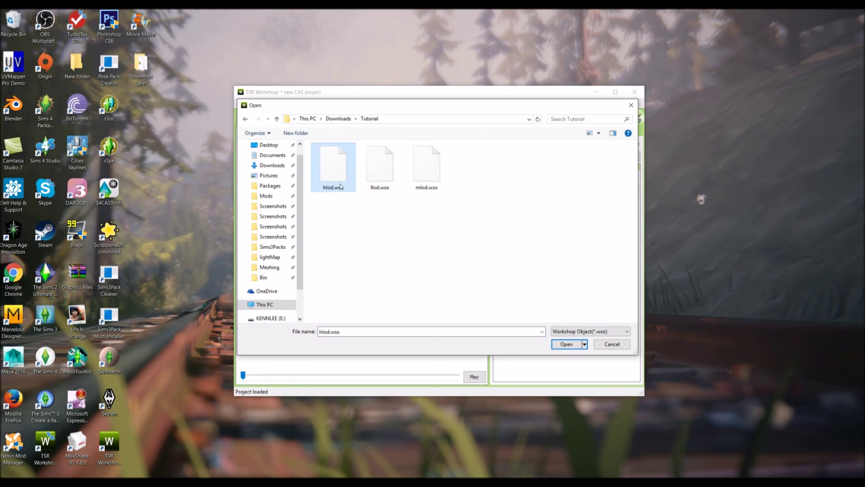
pyautogui.click(464, 281)
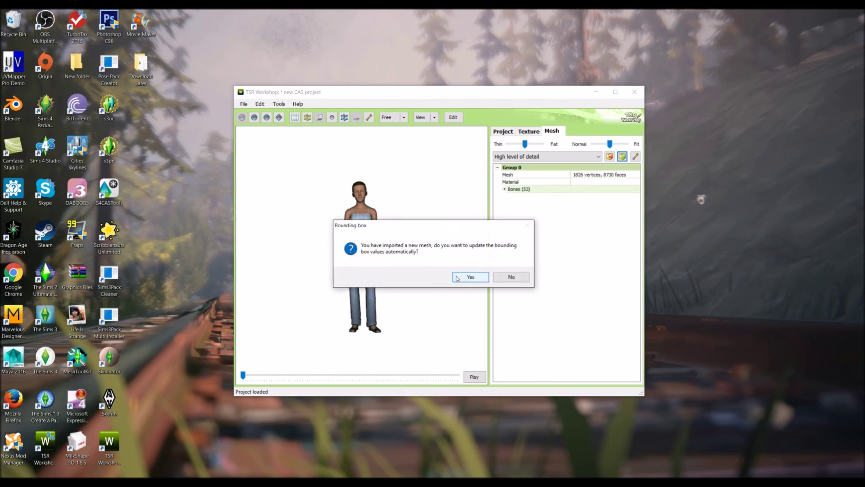
pyautogui.click(456, 276)
pyautogui.click(454, 277)
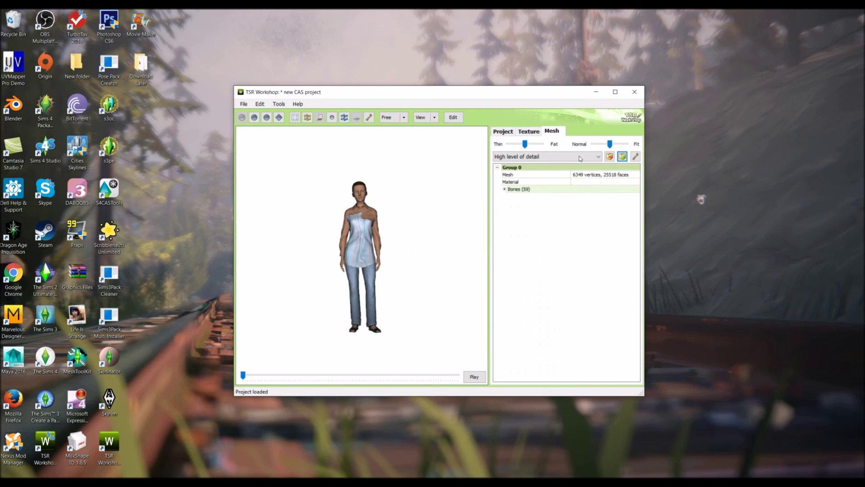
pyautogui.scroll(2, 440, 220)
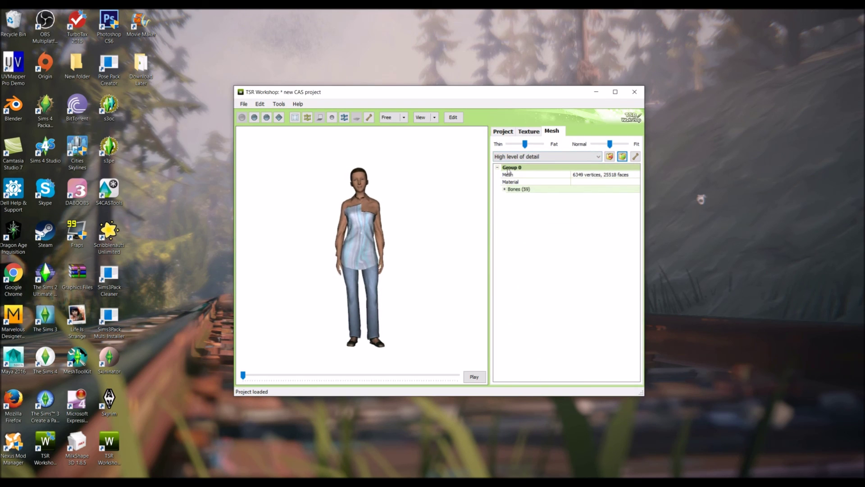
# - Import mlod.wso as the medium level-of-detail mesh, accepting optimization
pyautogui.click(545, 157)
pyautogui.click(537, 172)
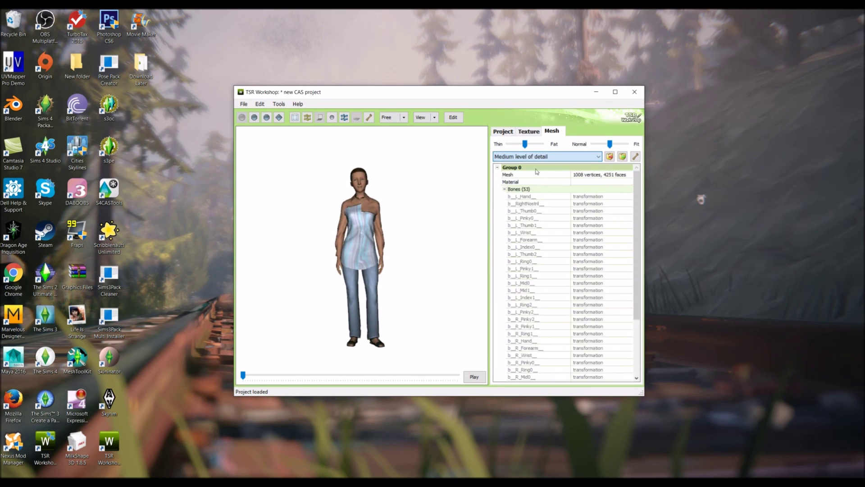
pyautogui.click(623, 157)
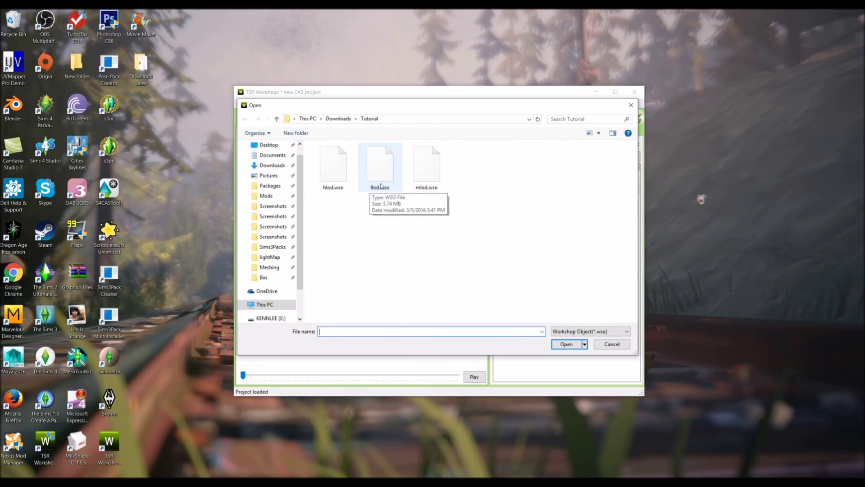
pyautogui.doubleClick(431, 178)
pyautogui.click(466, 283)
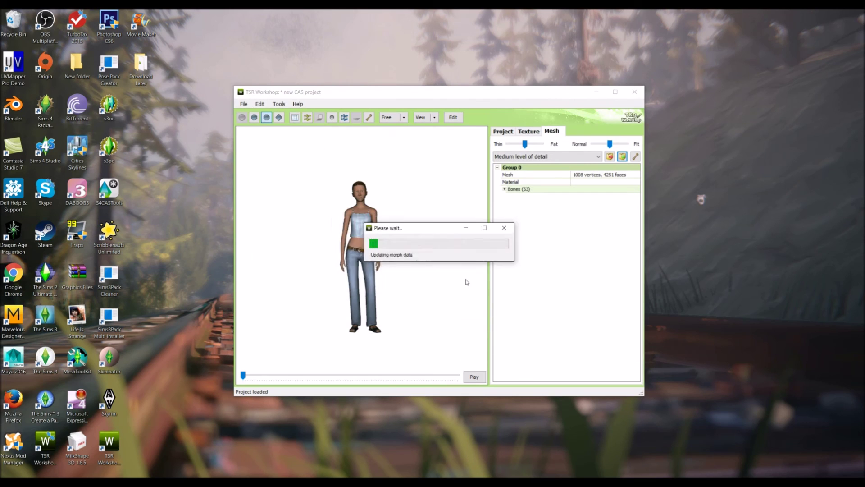
pyautogui.click(462, 278)
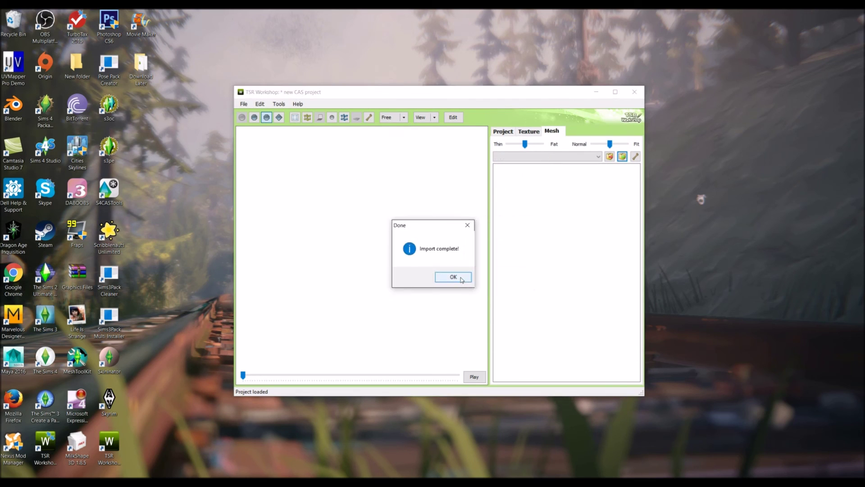
pyautogui.click(459, 277)
# - Import llod.wso as the low level-of-detail mesh without optimizing it
pyautogui.click(554, 156)
pyautogui.click(553, 180)
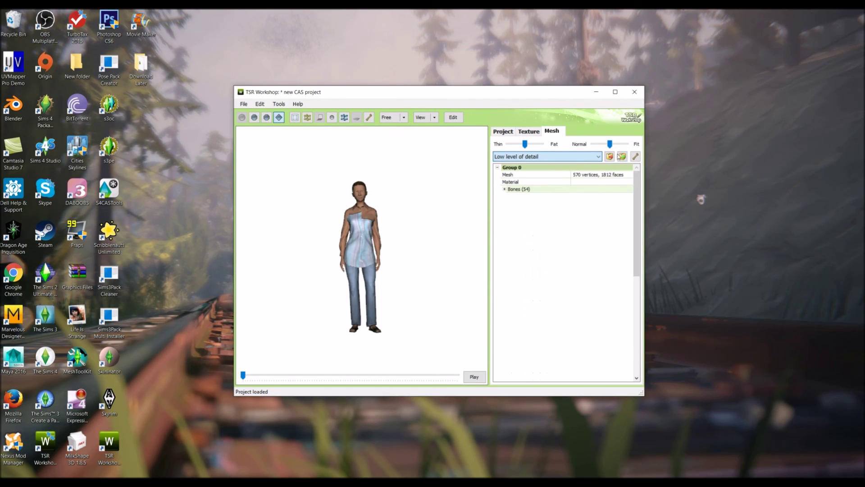
pyautogui.click(621, 157)
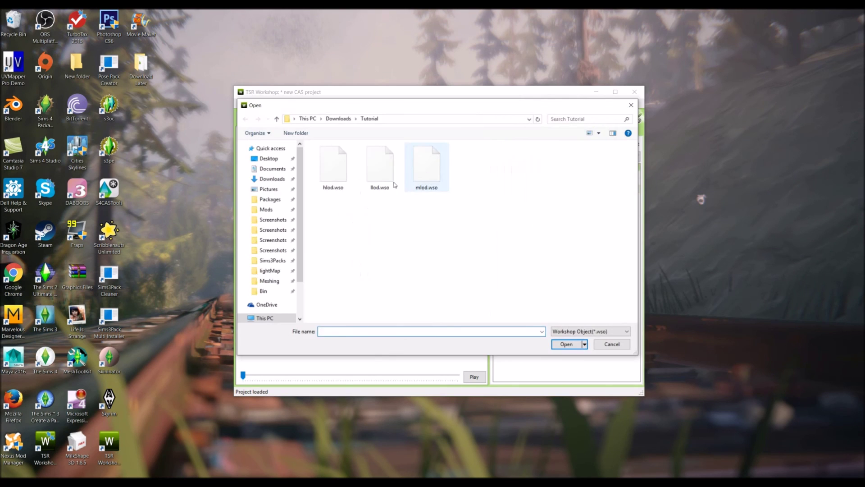
pyautogui.click(392, 180)
pyautogui.doubleClick(401, 185)
pyautogui.click(508, 284)
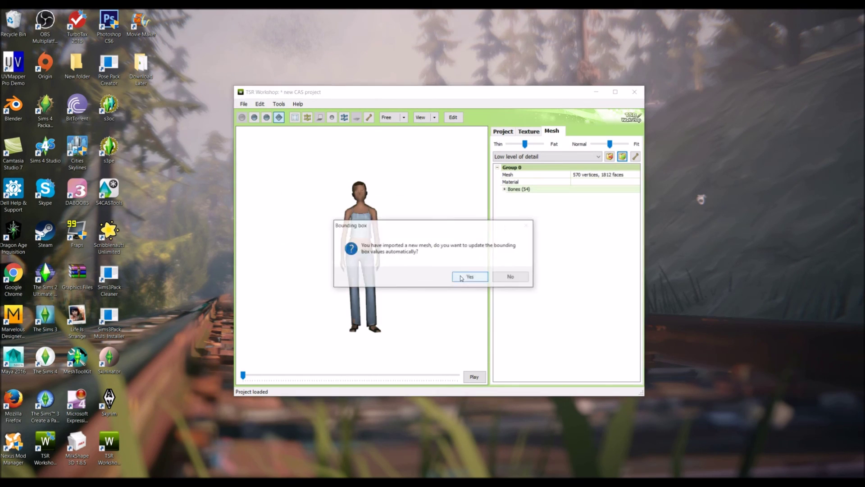
pyautogui.click(462, 278)
pyautogui.click(459, 277)
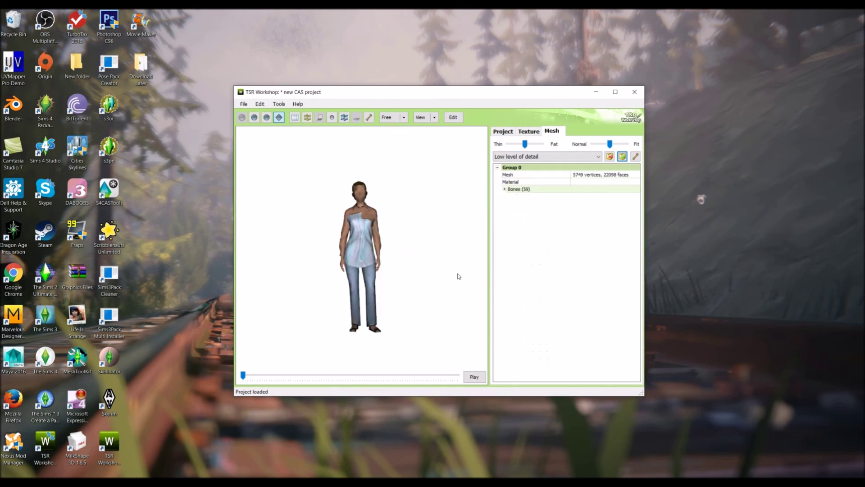
# - Show the High detail level, zoom in, and rotate the model to view the shirt's back
pyautogui.click(547, 157)
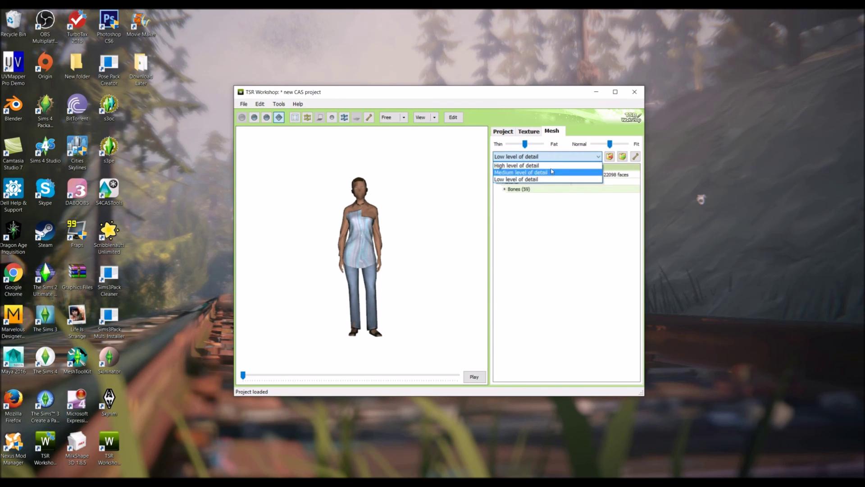
pyautogui.click(541, 164)
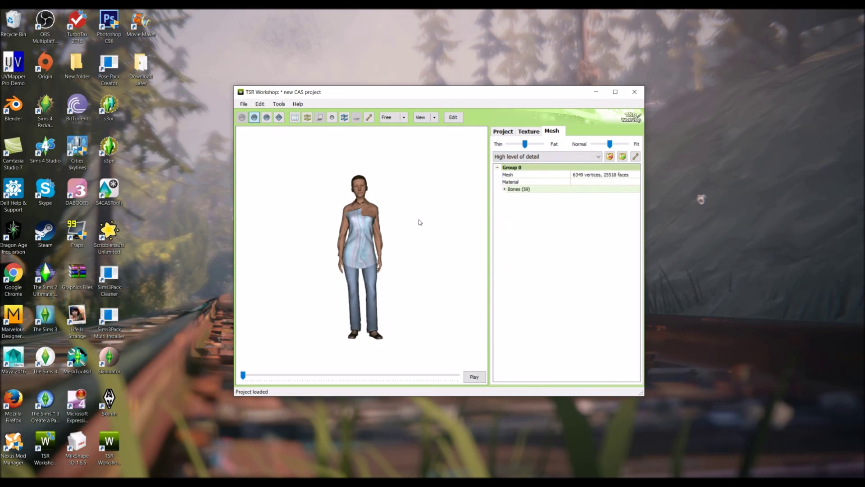
pyautogui.scroll(2, 420, 222)
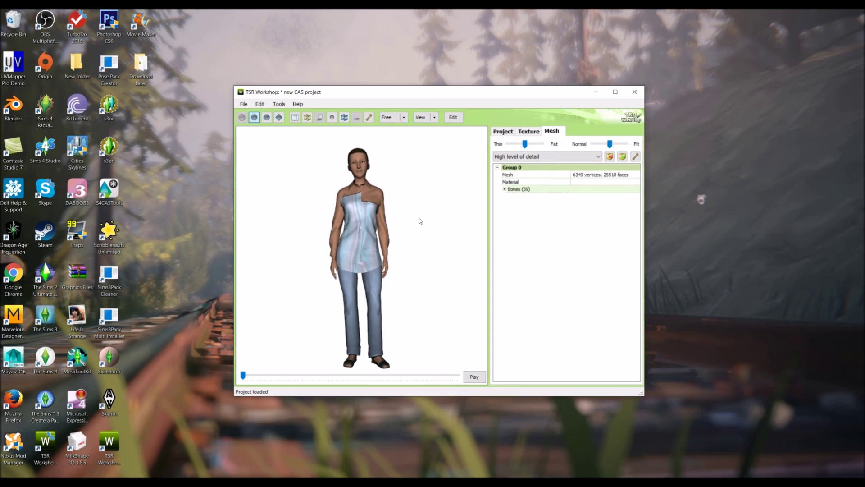
pyautogui.click(701, 200)
pyautogui.click(398, 186)
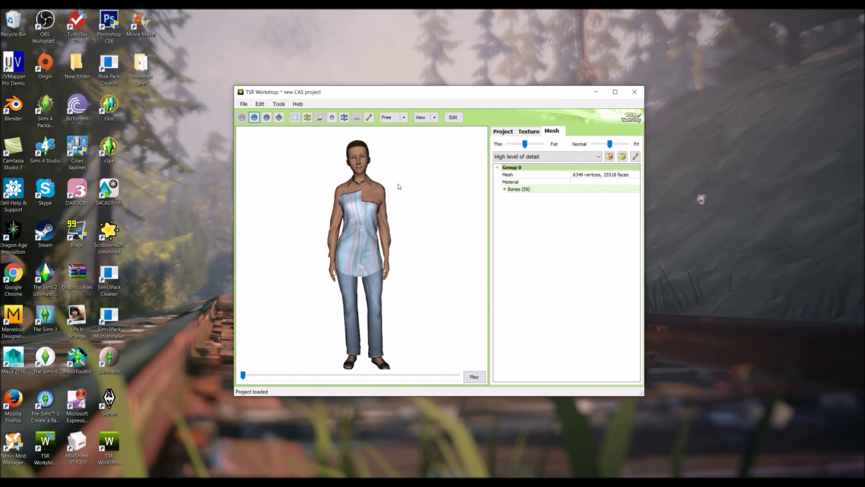
pyautogui.moveTo(448, 180); pyautogui.dragTo(567, 216)
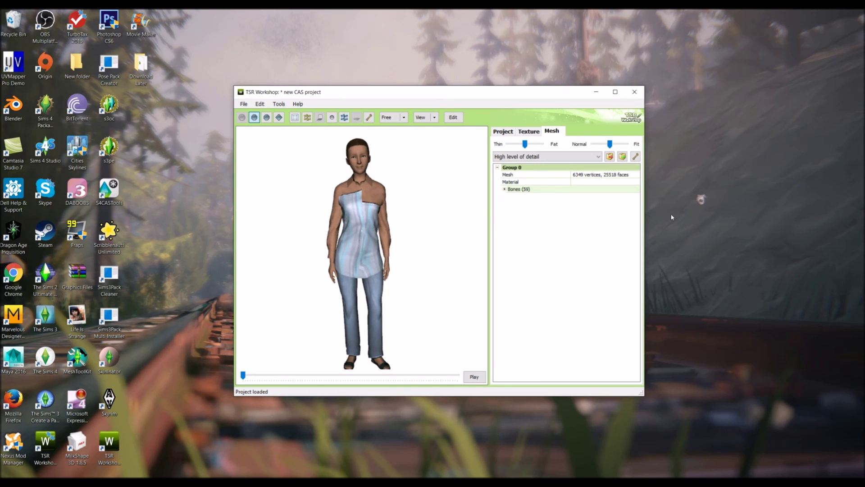